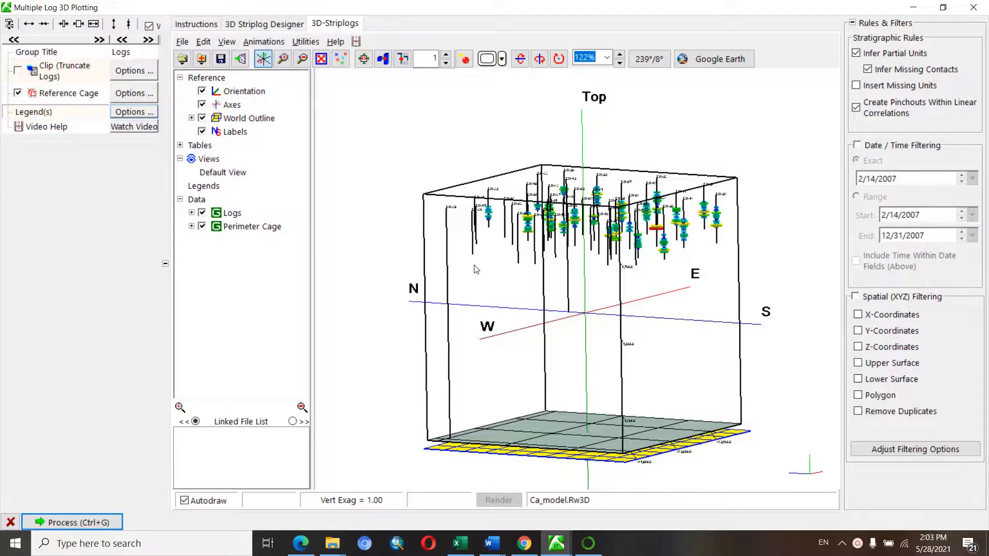
Change the I-Data #1 track of the 3D striplog design to Gravel and process the multiple-log plot
{"action": "left_click_drag", "start_coordinate": [476, 269], "coordinate": [487, 260]}
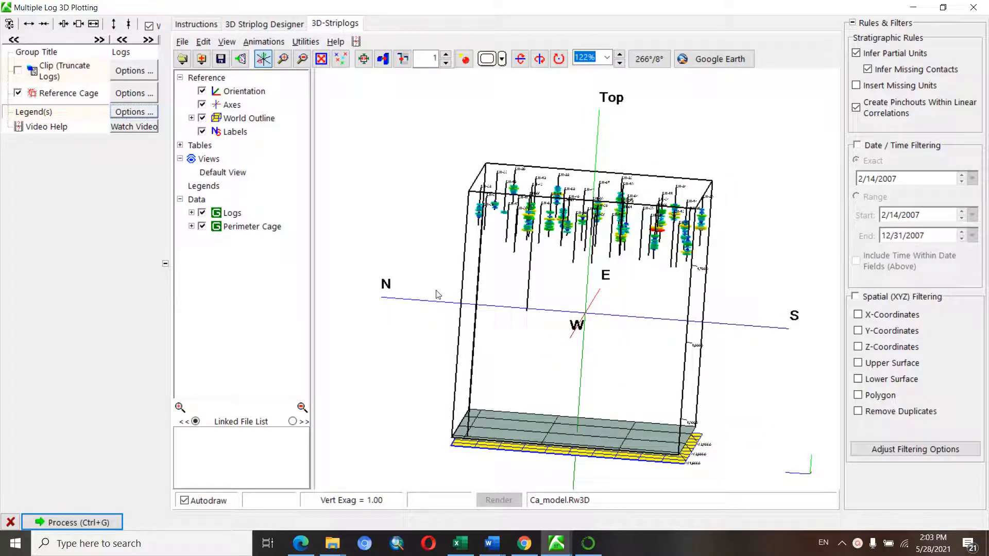
{"action": "left_click_drag", "start_coordinate": [573, 232], "coordinate": [522, 258]}
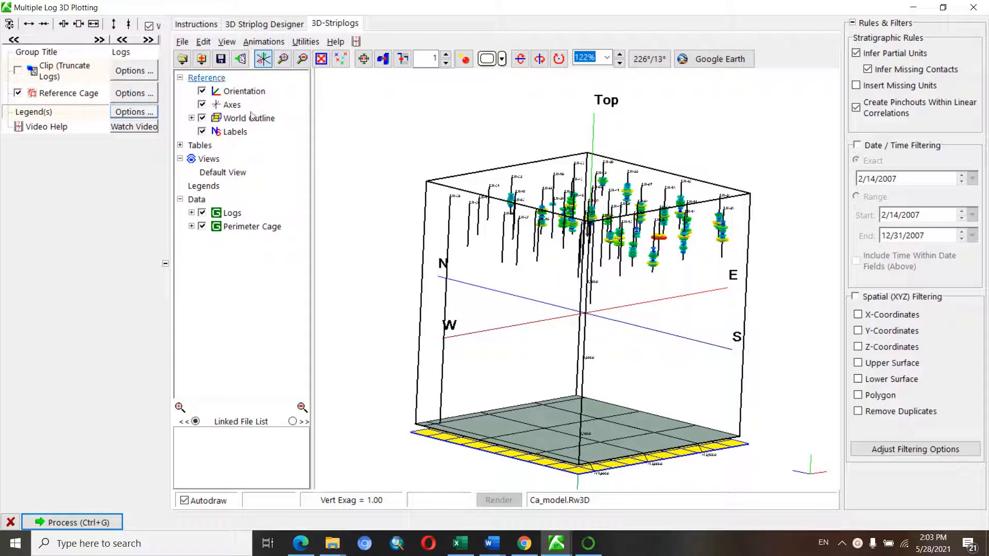
{"action": "left_click_drag", "start_coordinate": [631, 236], "coordinate": [605, 252]}
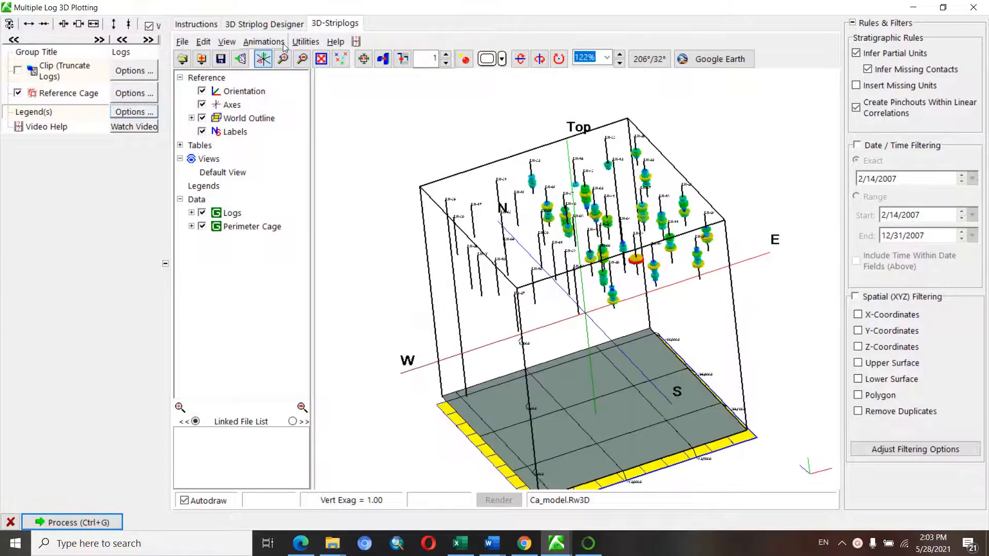
{"action": "left_click", "coordinate": [277, 26]}
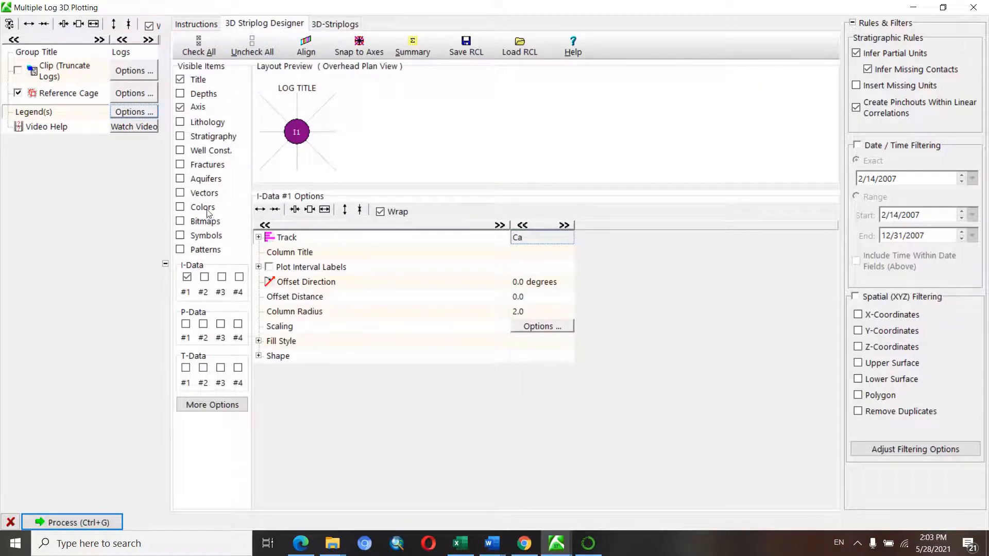
{"action": "left_click", "coordinate": [565, 240]}
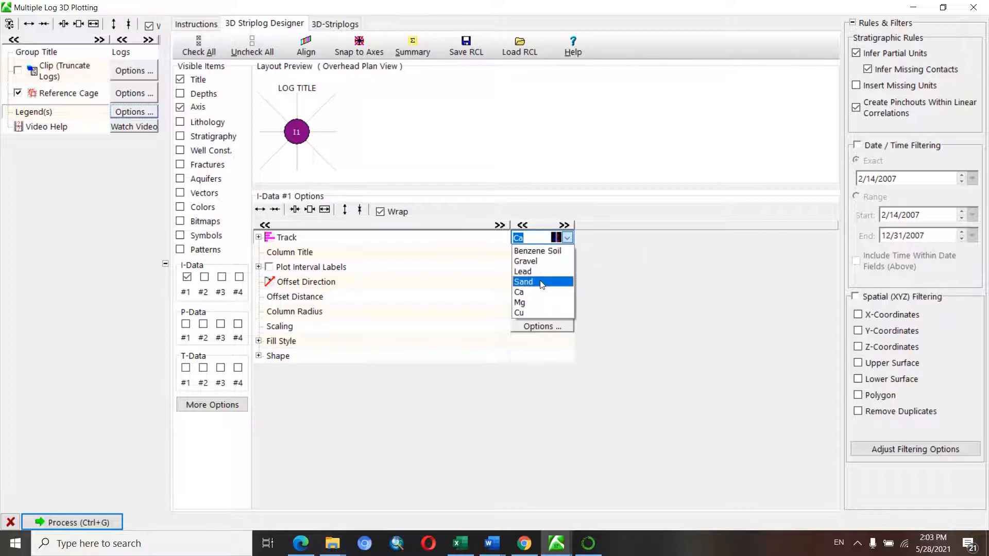
{"action": "left_click", "coordinate": [531, 262]}
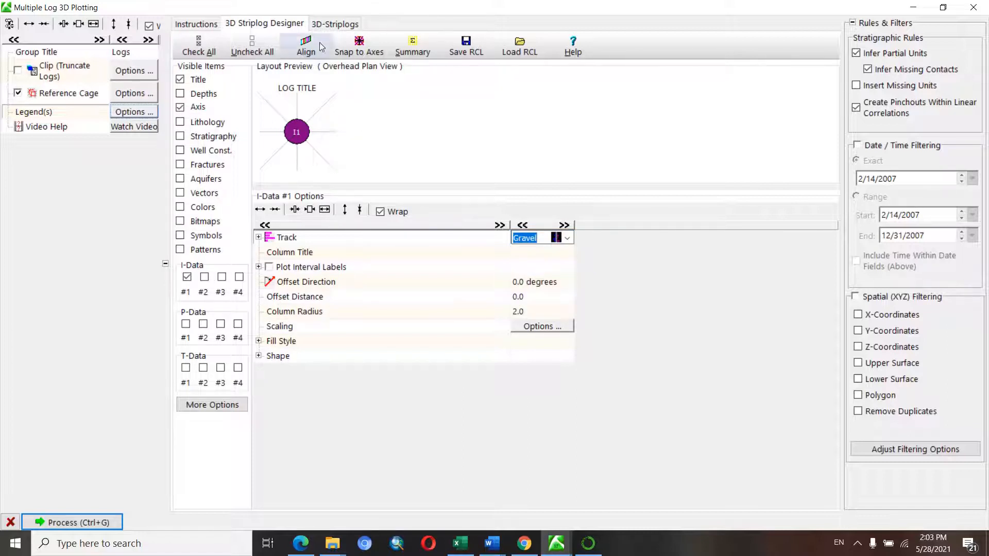
{"action": "left_click", "coordinate": [332, 24]}
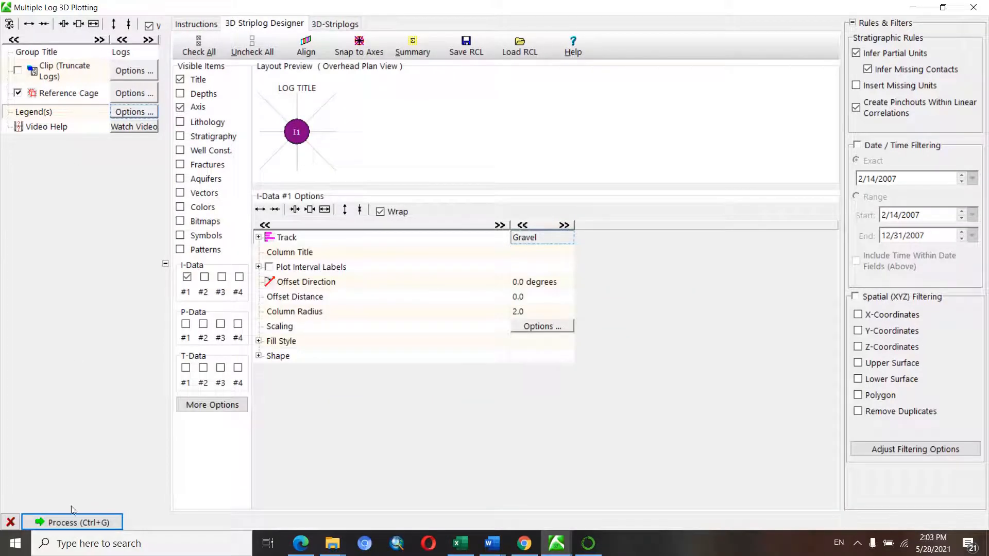
{"action": "left_click", "coordinate": [70, 523]}
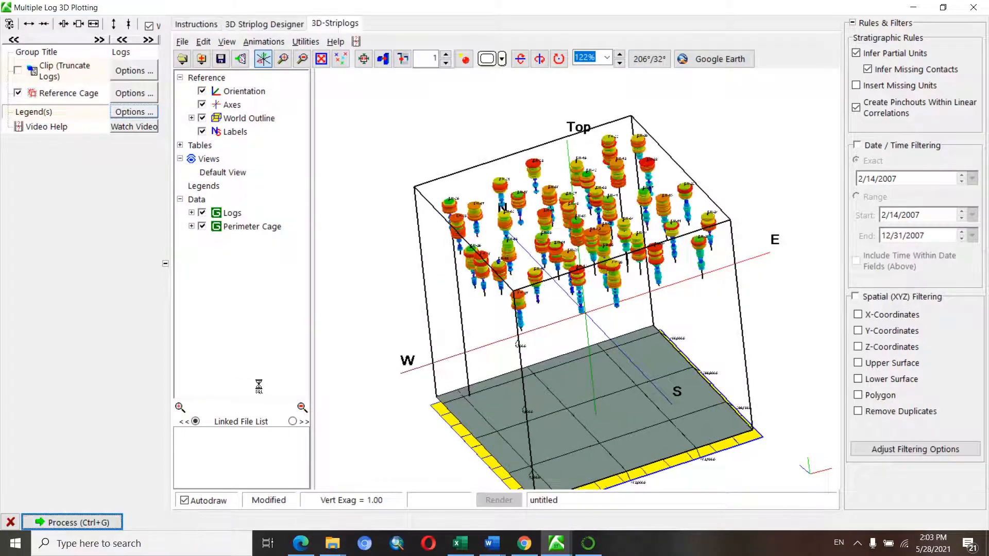
Save the gravel striplog plot as Gravel.Rw3D in the Rockwork folder
{"action": "left_click_drag", "start_coordinate": [571, 350], "coordinate": [524, 231]}
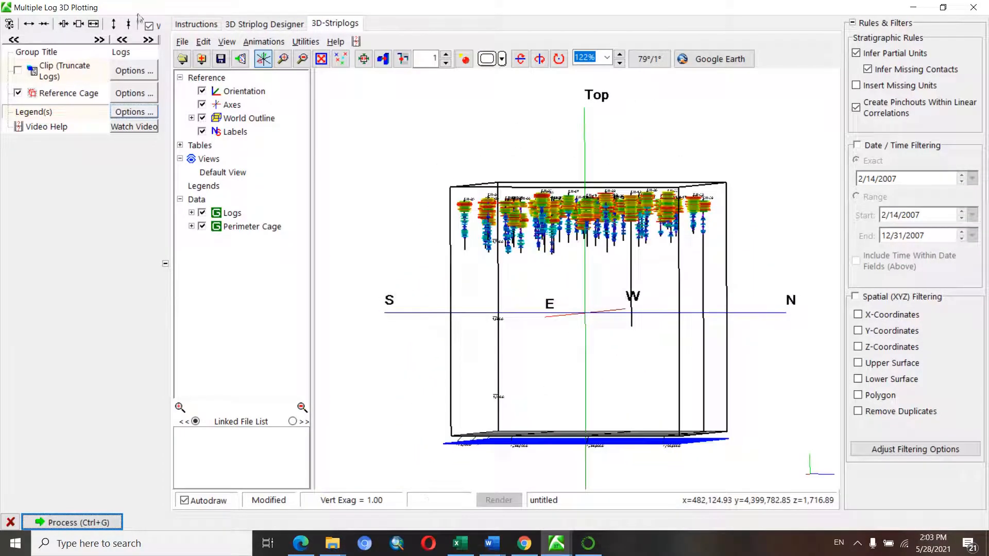
{"action": "left_click", "coordinate": [182, 42]}
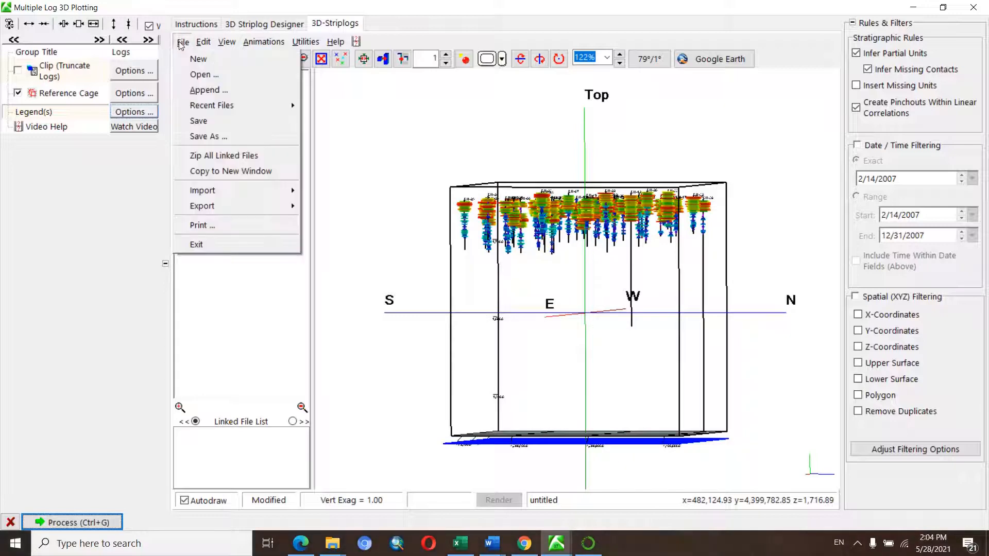
{"action": "left_click", "coordinate": [221, 141]}
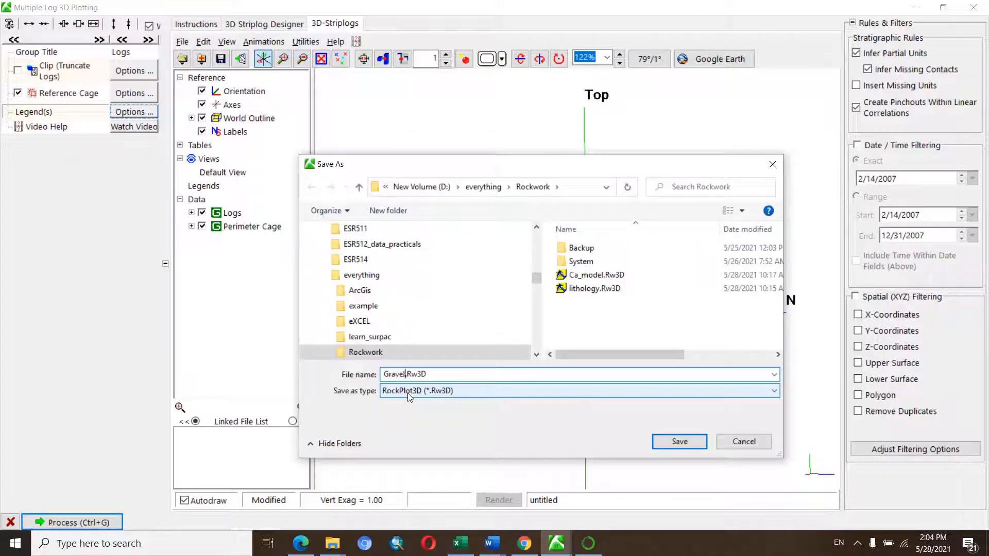
{"action": "left_click", "coordinate": [666, 444]}
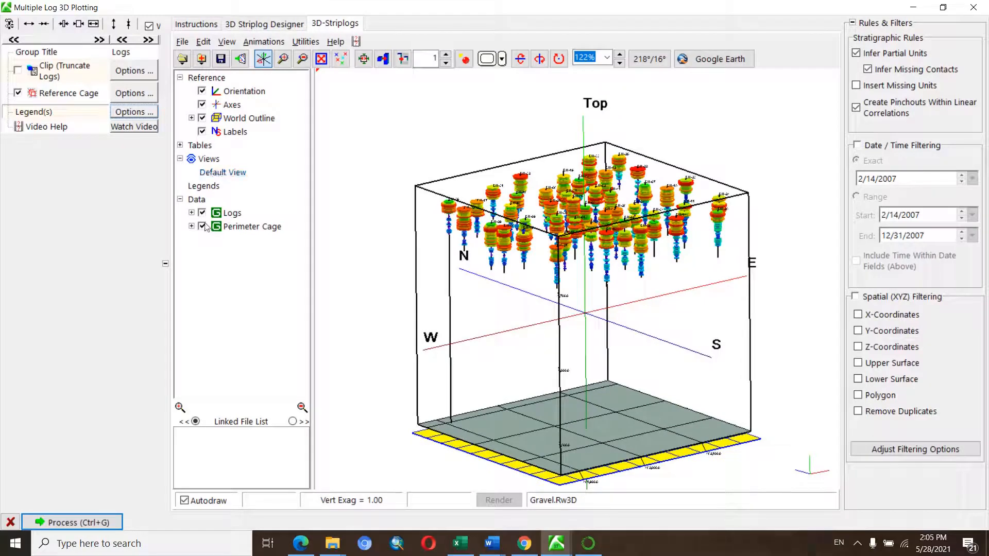
Add the Lithology column to the striplog design alongside the gravel track and process the plot
{"action": "left_click", "coordinate": [215, 175]}
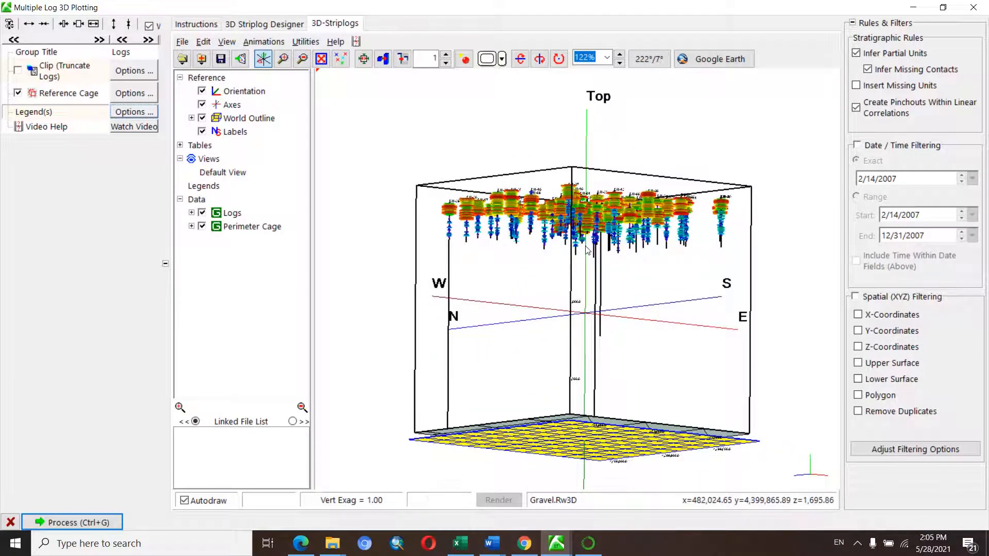
{"action": "left_click_drag", "start_coordinate": [562, 223], "coordinate": [455, 165]}
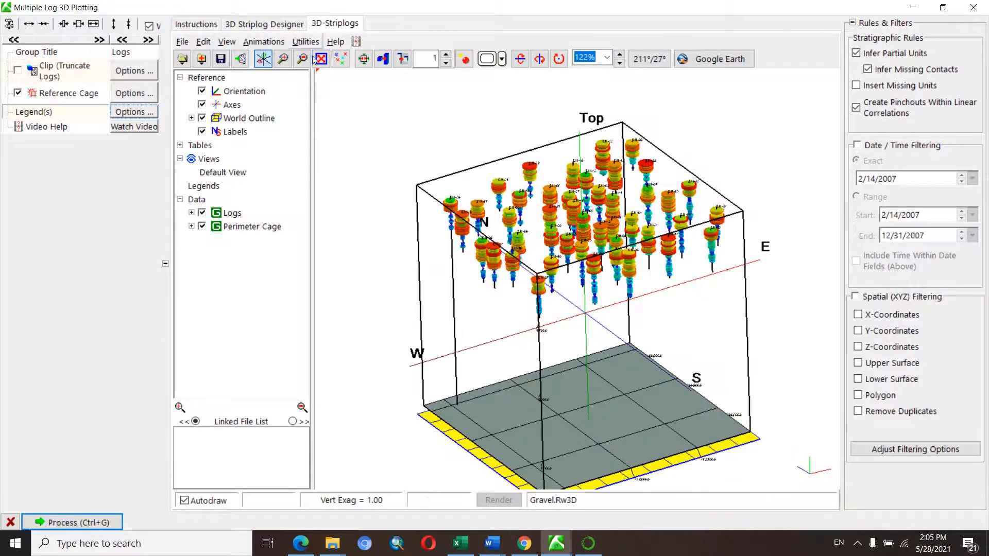
{"action": "left_click", "coordinate": [274, 25]}
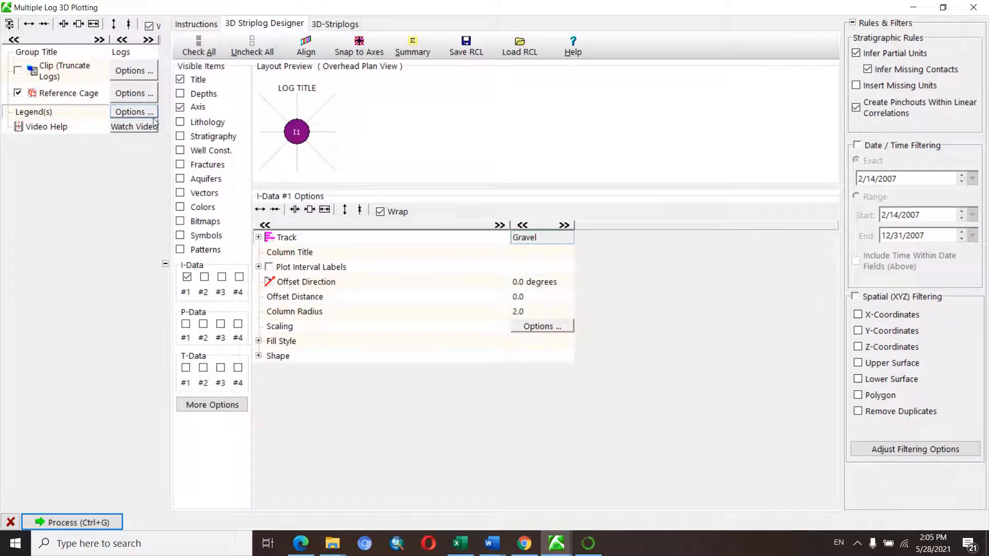
{"action": "left_click", "coordinate": [180, 123]}
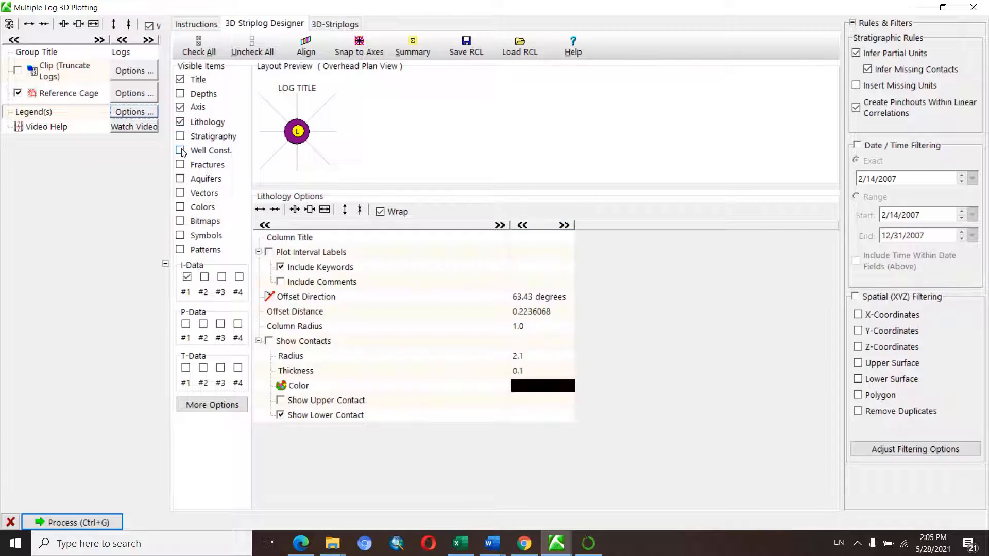
{"action": "left_click", "coordinate": [79, 523]}
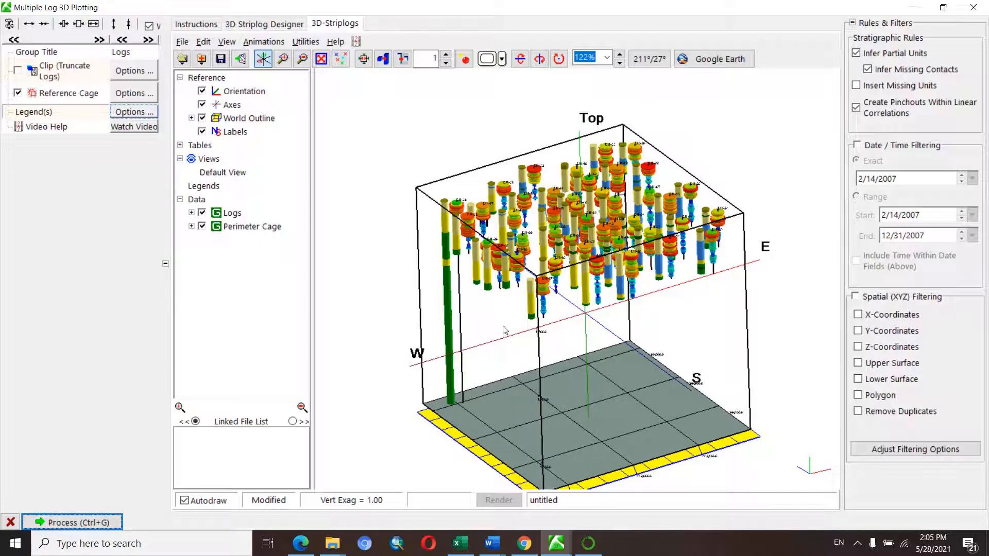
Inspect the combined lithology and gravel logs, and close the Multiple Log 3D Plotting window
{"action": "left_click_drag", "start_coordinate": [551, 285], "coordinate": [576, 227]}
{"action": "left_click_drag", "start_coordinate": [604, 280], "coordinate": [556, 254]}
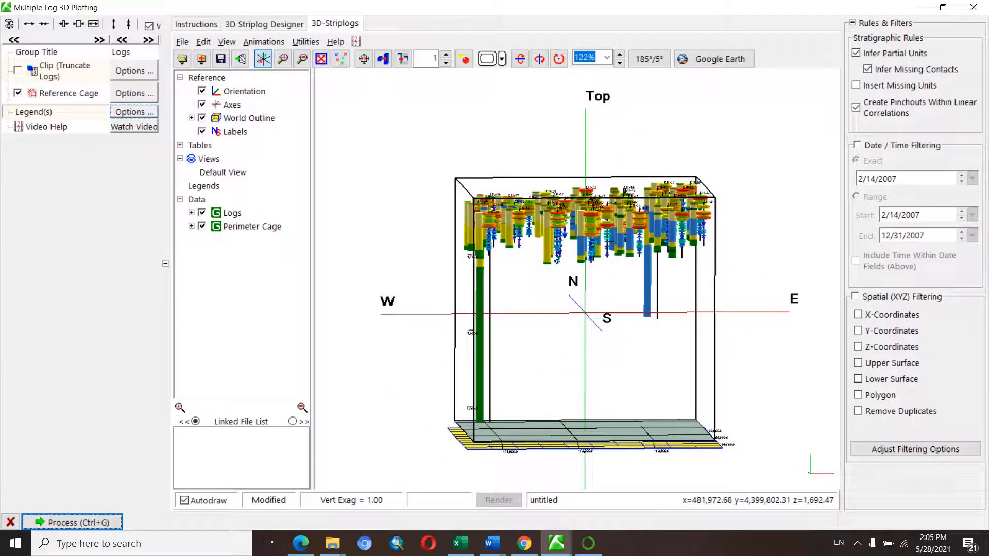
{"action": "left_click_drag", "start_coordinate": [545, 226], "coordinate": [551, 255]}
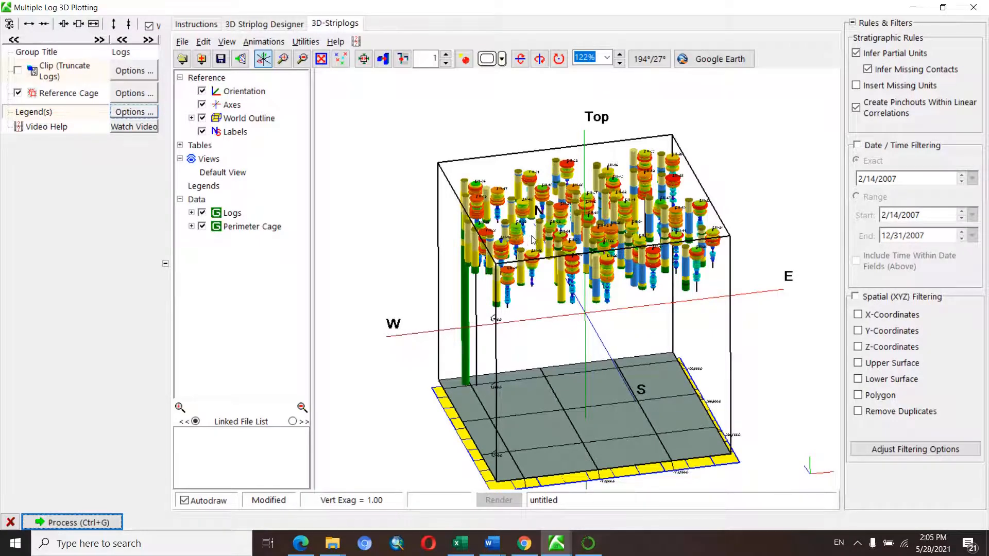
{"action": "left_click_drag", "start_coordinate": [562, 249], "coordinate": [555, 242]}
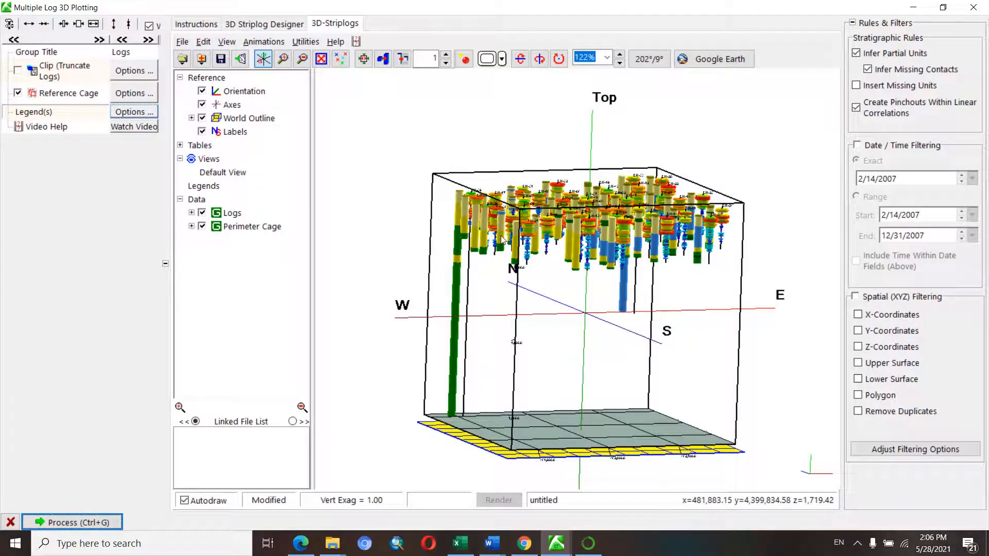
{"action": "mouse_move", "coordinate": [585, 228]}
{"action": "left_mouse_down"}
{"action": "mouse_move", "coordinate": [568, 231]}
{"action": "mouse_move", "coordinate": [593, 223]}
{"action": "left_mouse_up"}
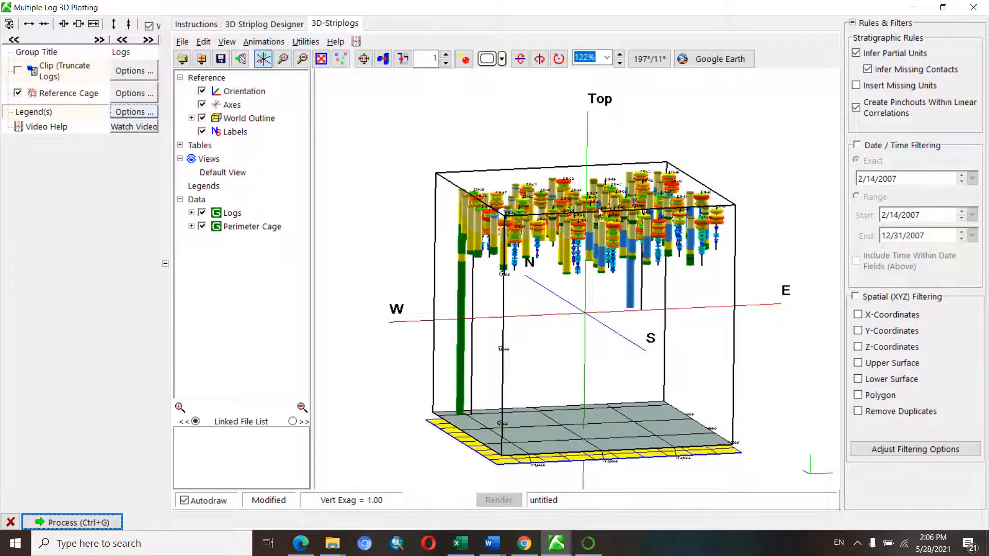
{"action": "left_click", "coordinate": [973, 7]}
{"action": "left_click", "coordinate": [531, 297]}
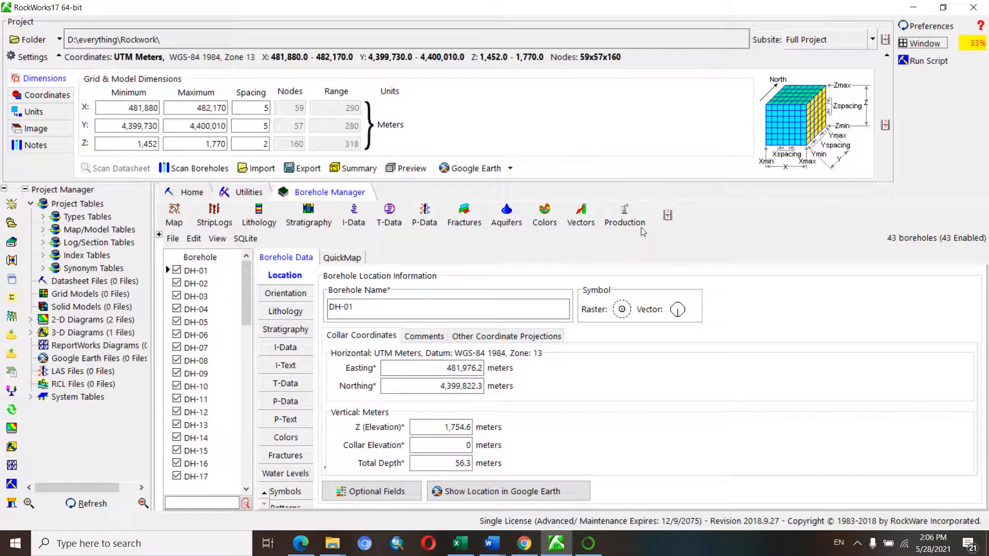
Open a separate RockPlot/3D window and load lithology.Rw3D from the Rockwork folder
{"action": "left_click", "coordinate": [926, 45]}
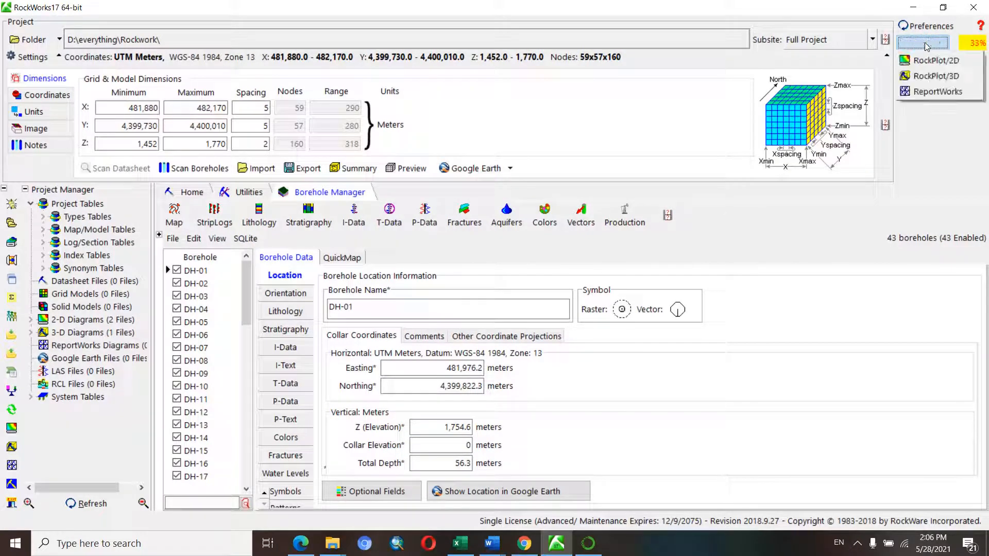
{"action": "left_click", "coordinate": [943, 77]}
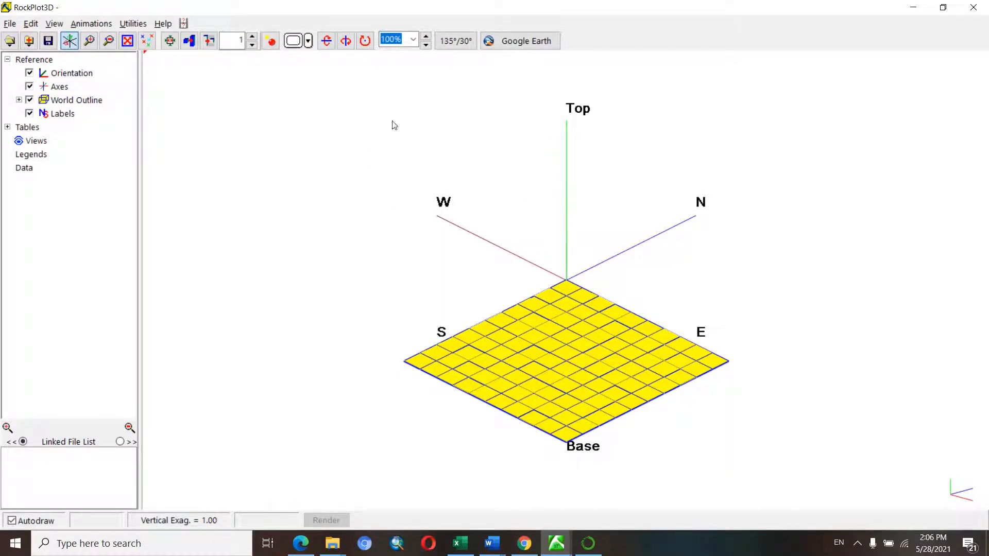
{"action": "left_click", "coordinate": [10, 24]}
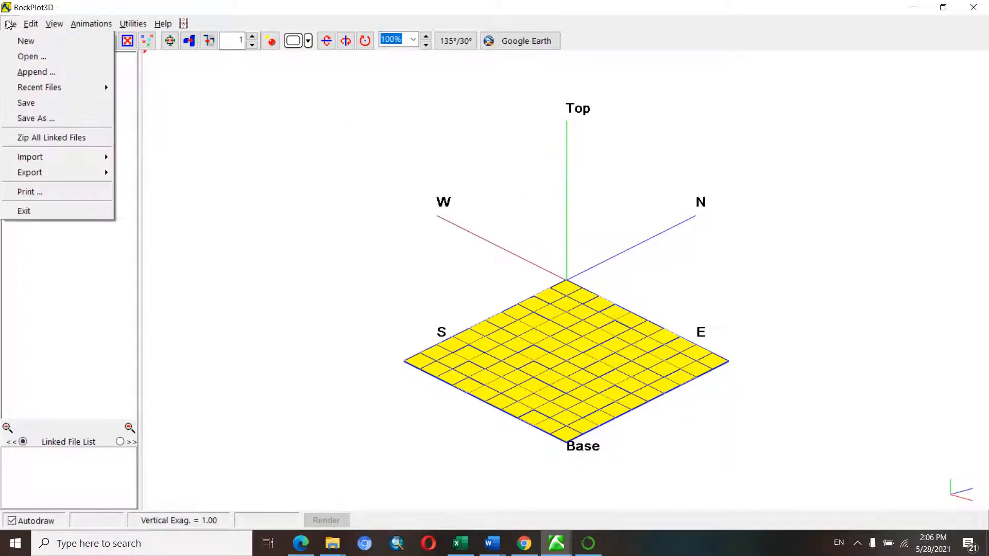
{"action": "left_click", "coordinate": [36, 57]}
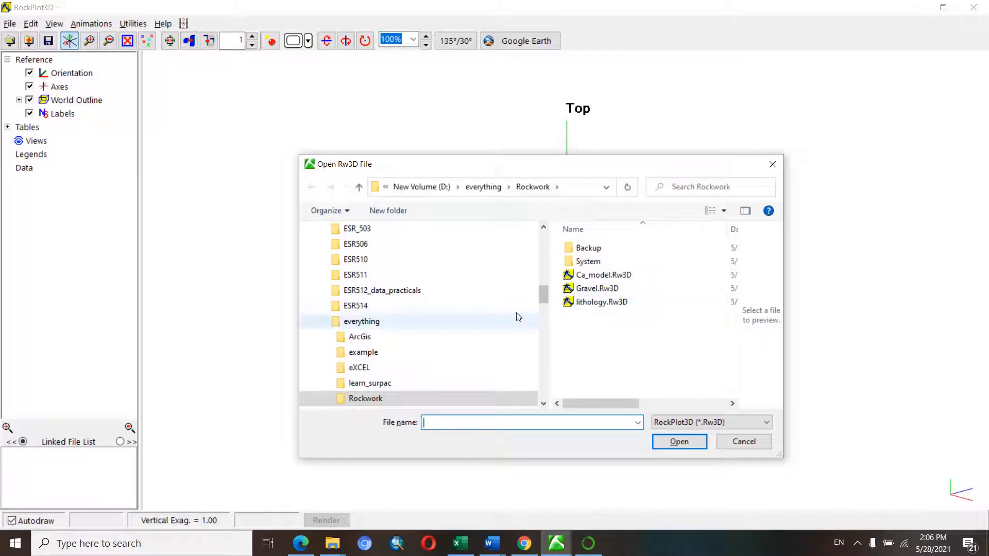
{"action": "left_click", "coordinate": [588, 305]}
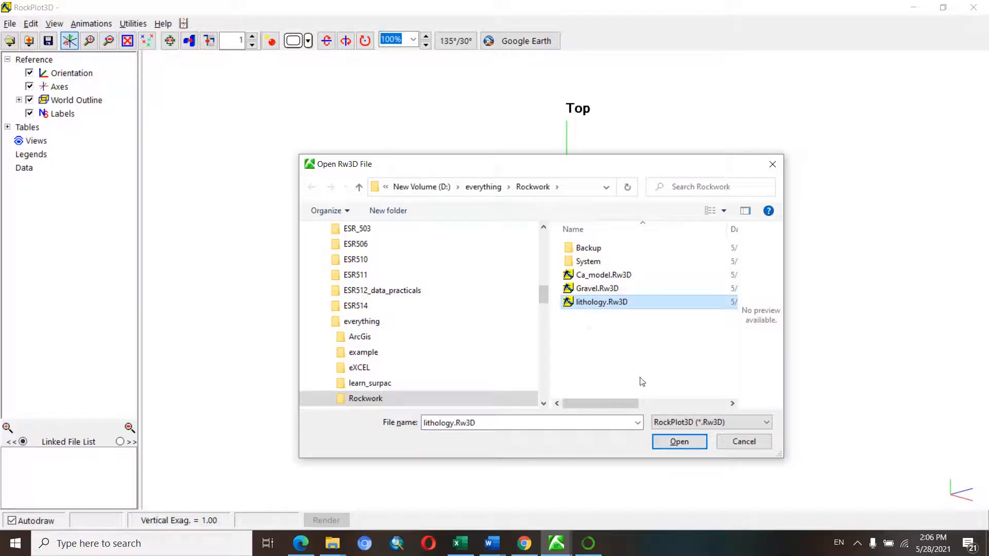
{"action": "left_click", "coordinate": [678, 442]}
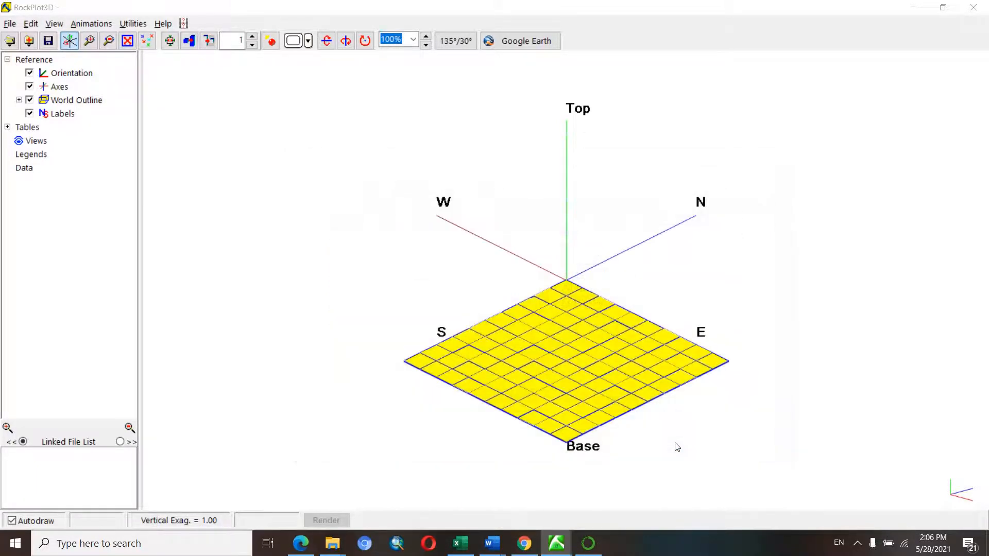
Rename the Logs group in the lithology plot's data tree as Lithology
{"action": "left_click_drag", "start_coordinate": [523, 326], "coordinate": [531, 288]}
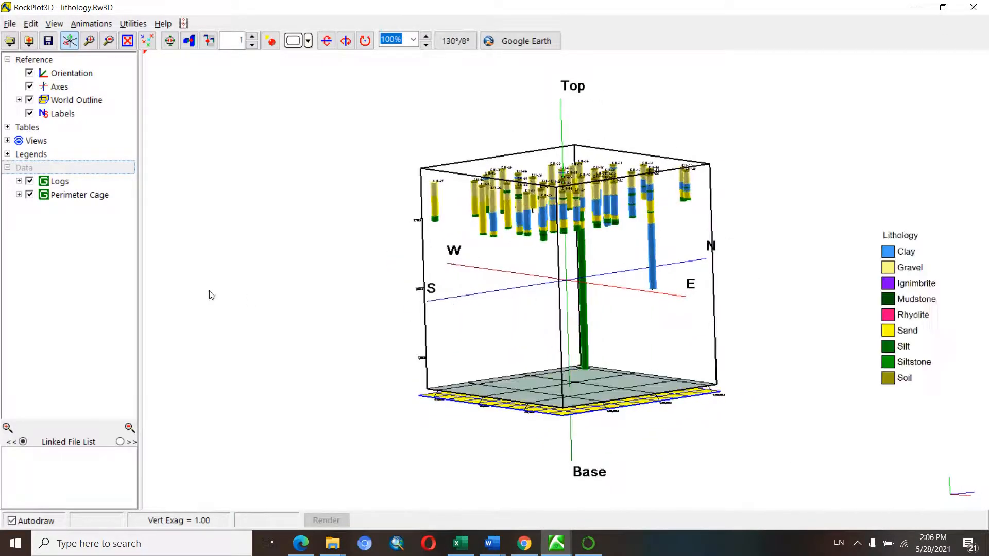
{"action": "right_click", "coordinate": [57, 183]}
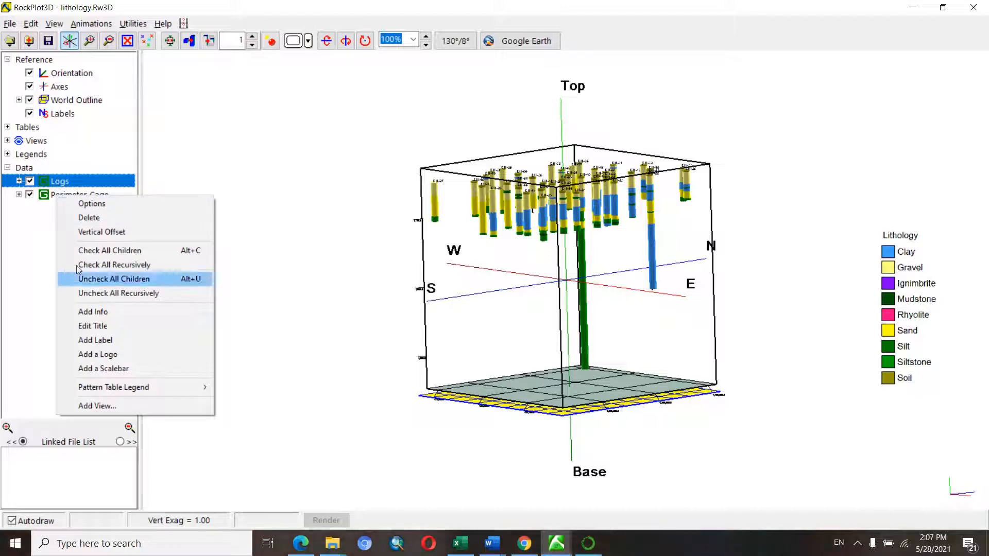
{"action": "left_click", "coordinate": [87, 328]}
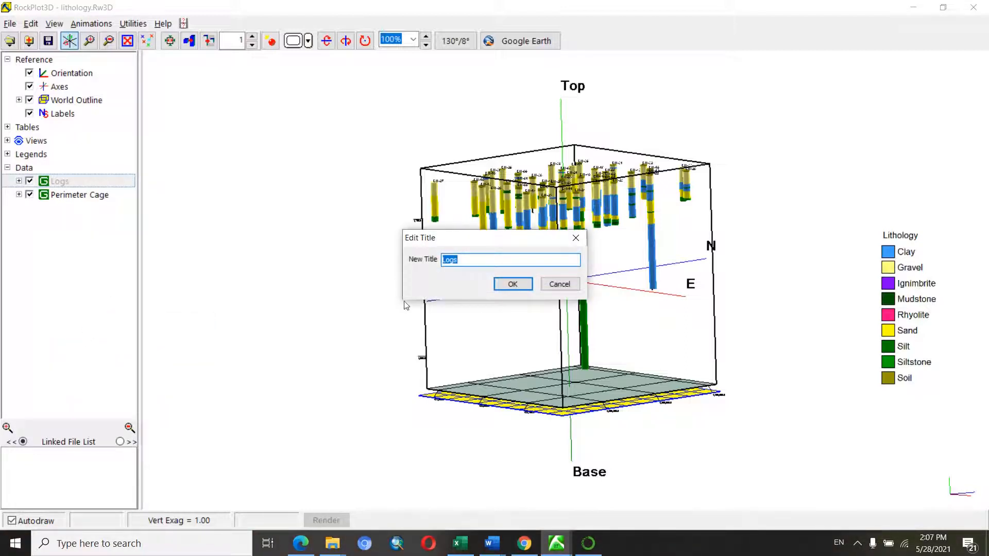
{"action": "type", "text": "Lithology"}
{"action": "left_click", "coordinate": [514, 288]}
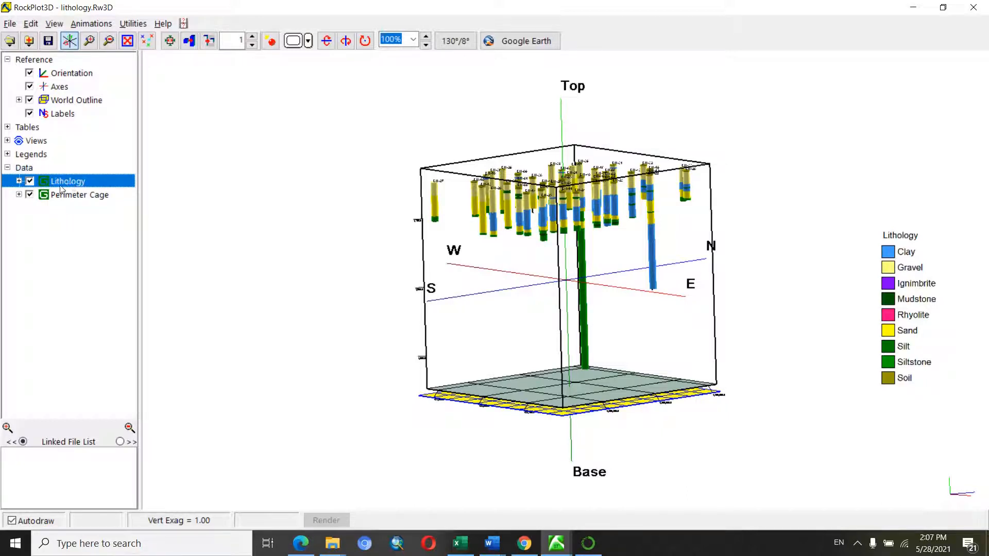
Append Ca_model.Rw3D to the lithology plot, overwriting the current stratigraphy, lithology and well construction tables
{"action": "left_click", "coordinate": [9, 24]}
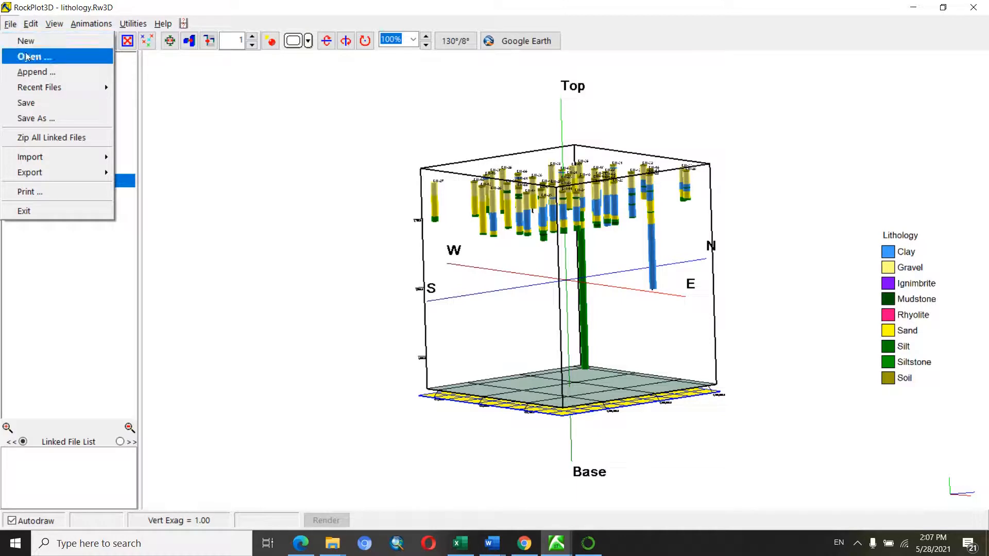
{"action": "left_click", "coordinate": [34, 72]}
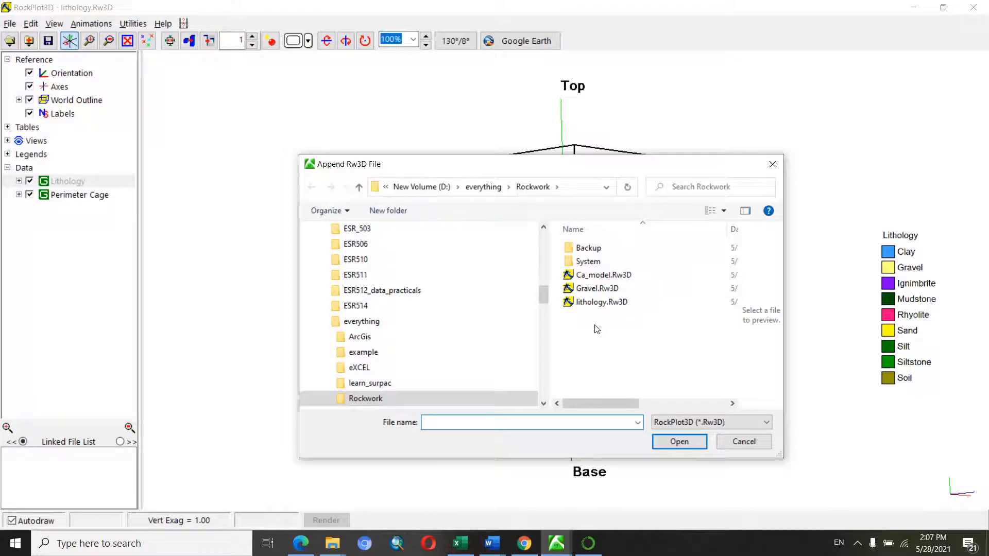
{"action": "left_click", "coordinate": [597, 277]}
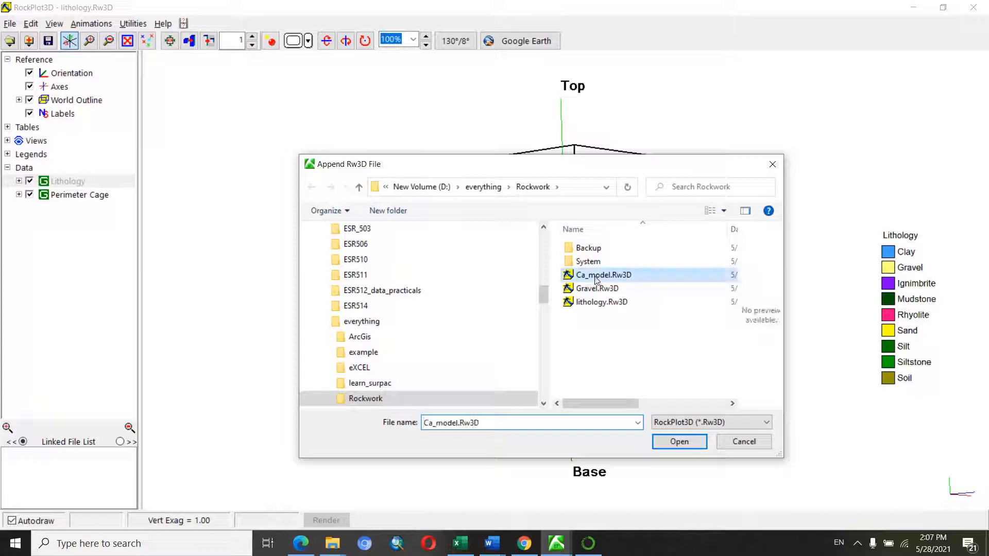
{"action": "left_click", "coordinate": [684, 444]}
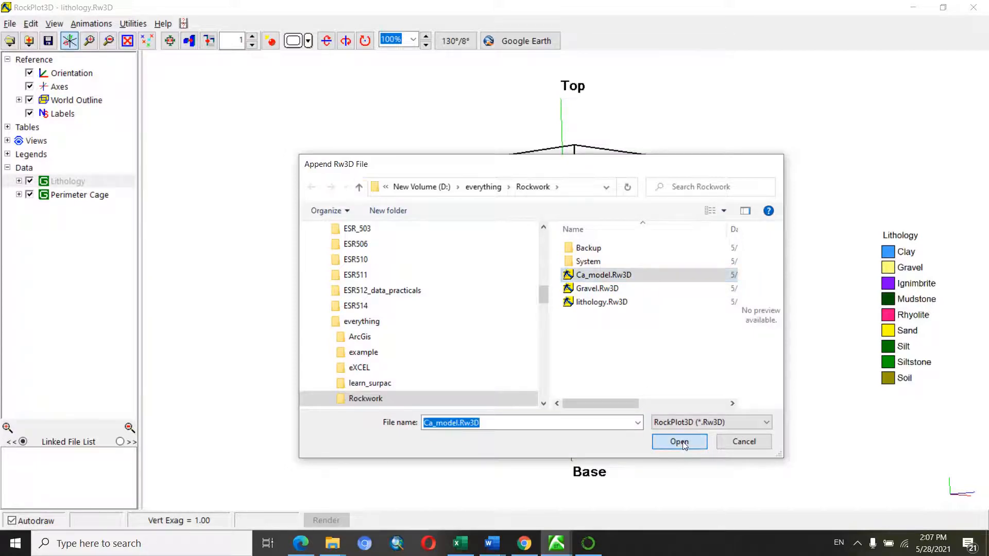
{"action": "left_click", "coordinate": [533, 290]}
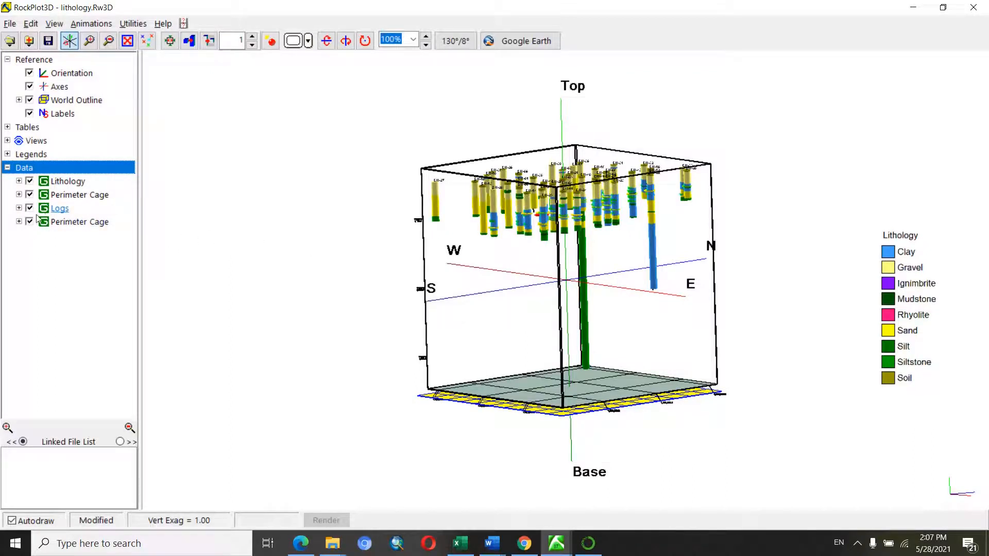
Hide the Lithology group and rename the appended Logs group as Ca_model
{"action": "left_click", "coordinate": [30, 182]}
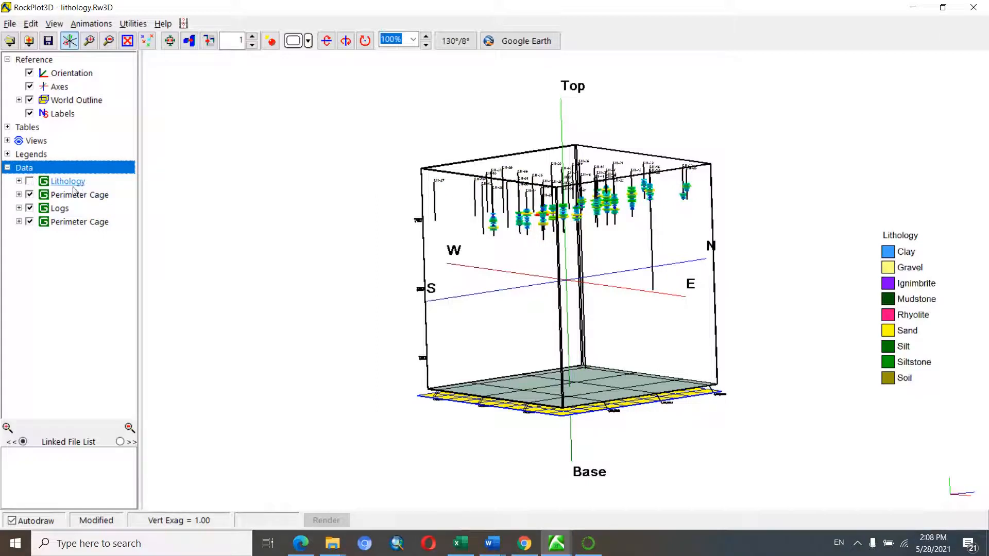
{"action": "right_click", "coordinate": [61, 214]}
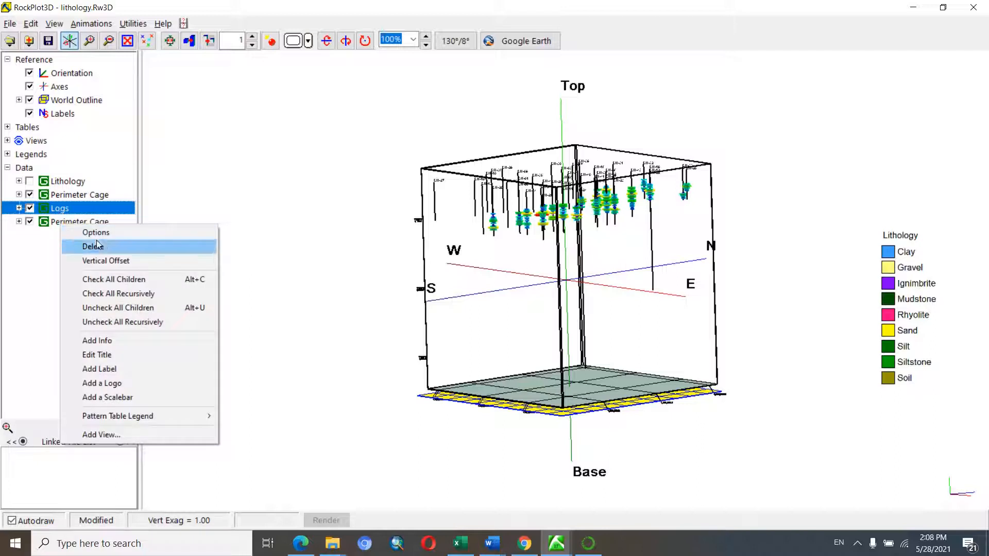
{"action": "left_click", "coordinate": [110, 355]}
{"action": "key", "text": "BackSpace"}
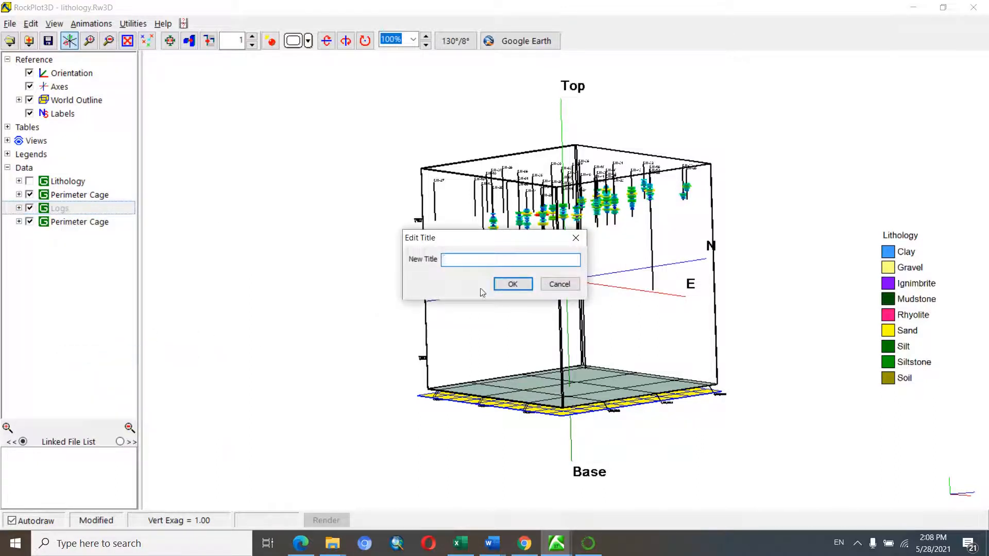
{"action": "type", "text": "Ca_model"}
{"action": "left_click", "coordinate": [513, 284]}
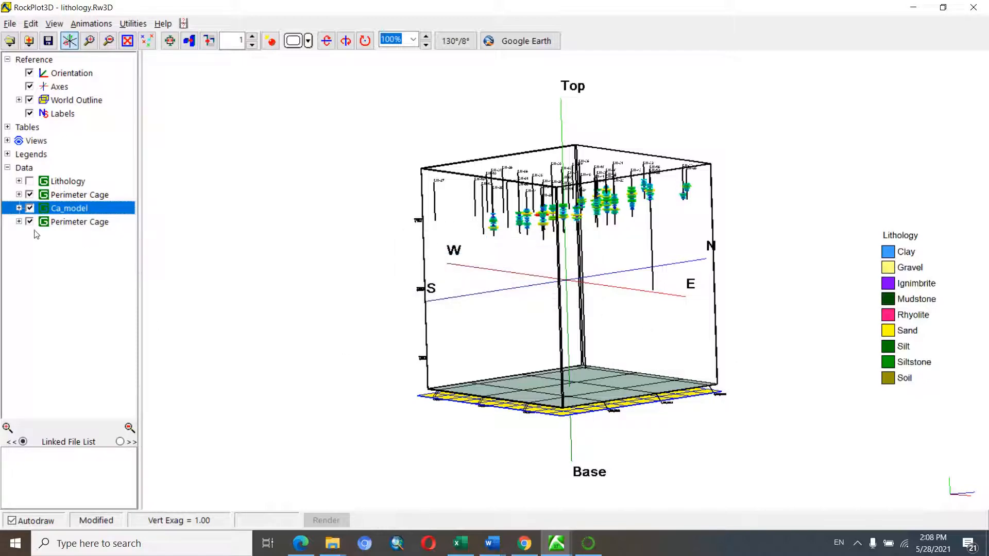
Save the changes and append Gravel.Rw3D to the plot, overwriting the current tables
{"action": "left_click", "coordinate": [9, 23]}
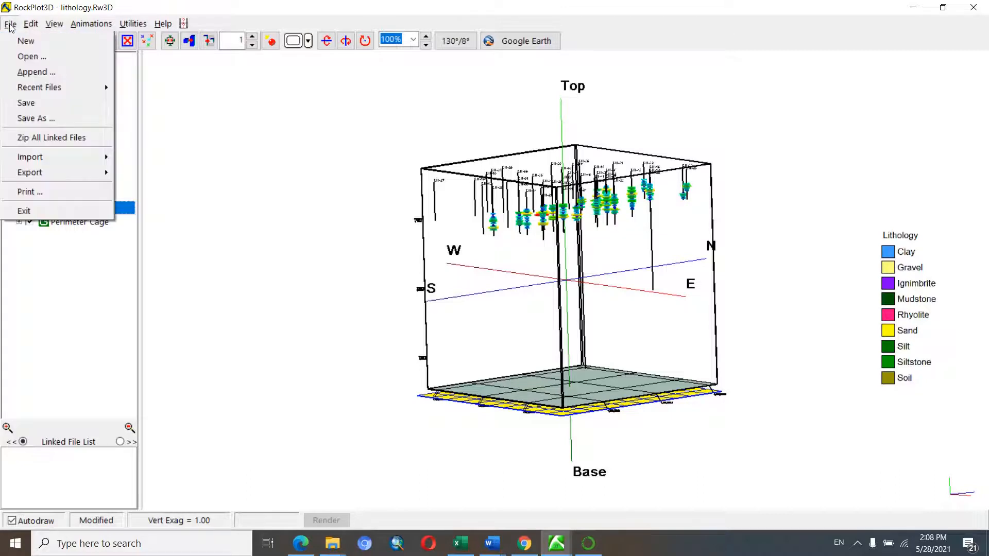
{"action": "left_click", "coordinate": [36, 71]}
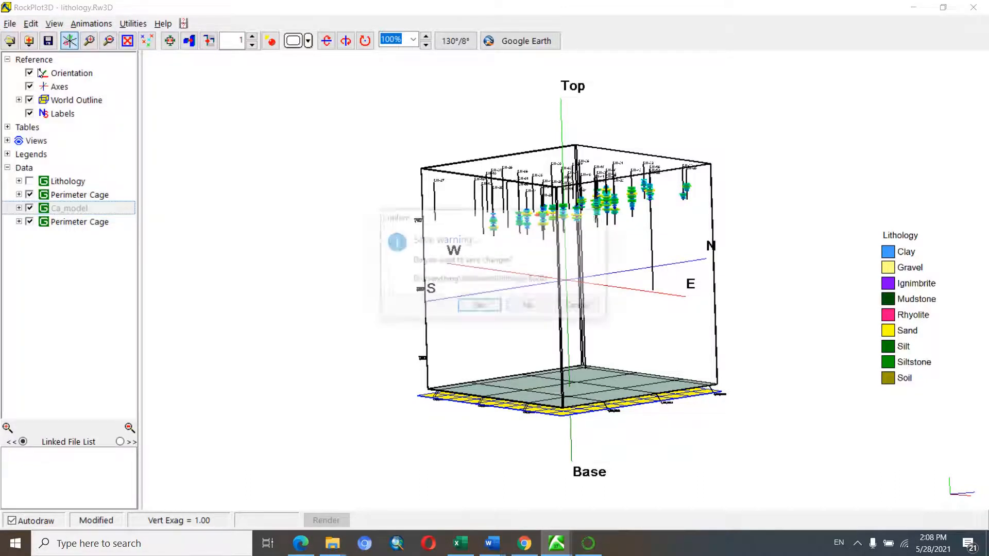
{"action": "left_click", "coordinate": [479, 307]}
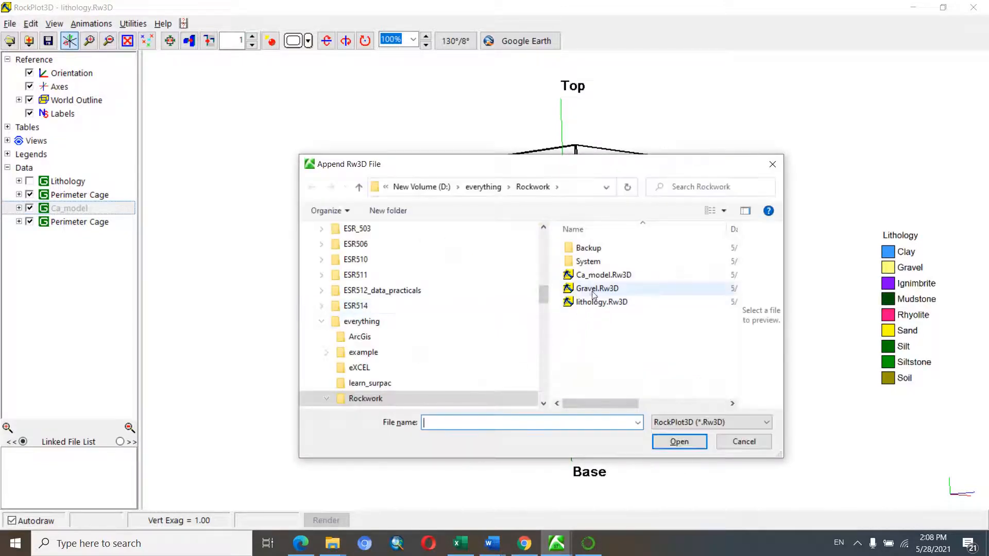
{"action": "left_click", "coordinate": [593, 290]}
{"action": "left_click", "coordinate": [696, 446]}
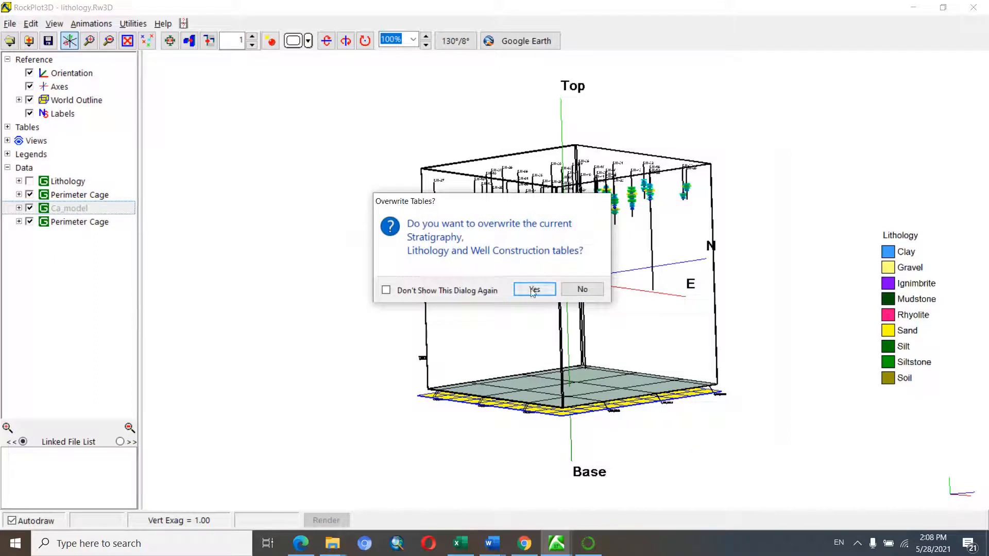
{"action": "left_click", "coordinate": [534, 290]}
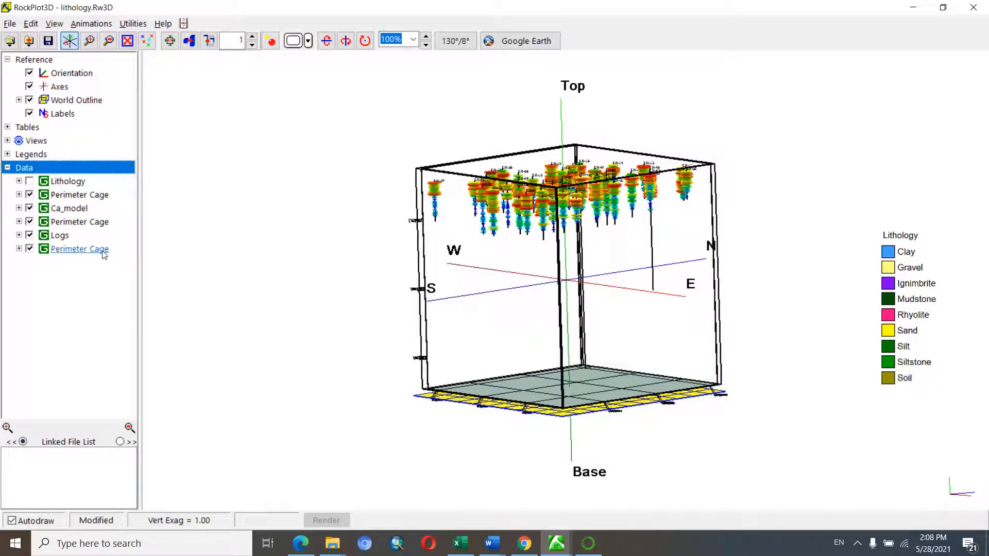
Rename the newly appended Logs group as Gravel
{"action": "right_click", "coordinate": [57, 237]}
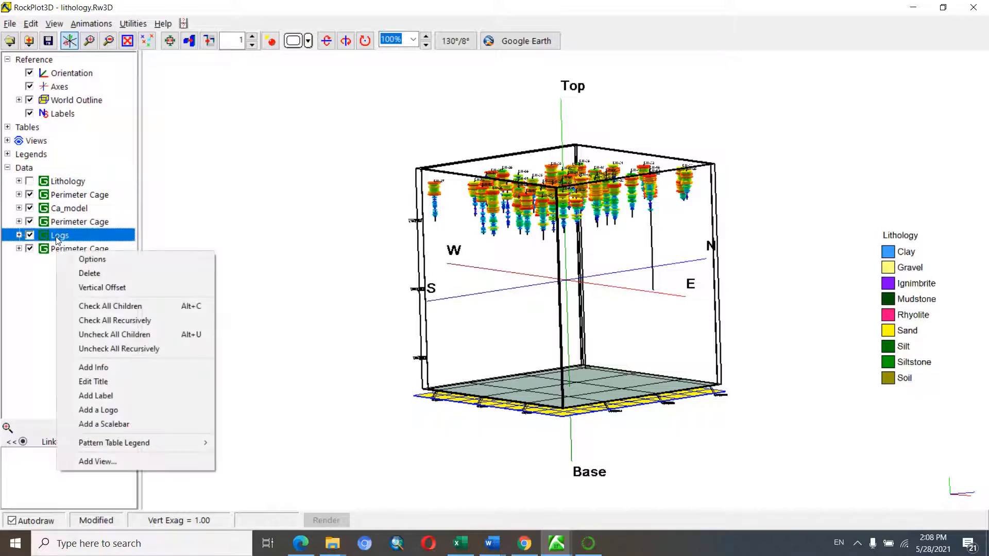
{"action": "left_click", "coordinate": [105, 383]}
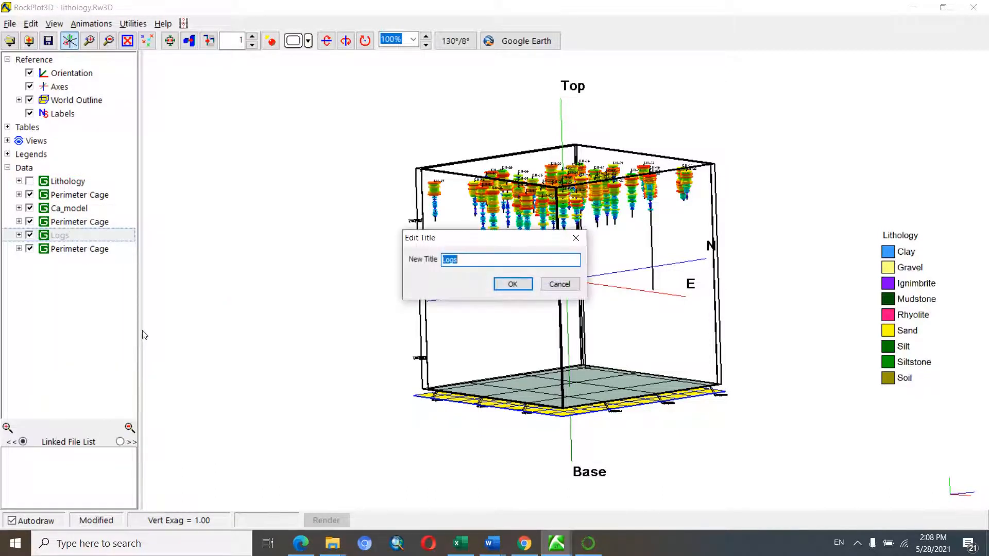
{"action": "type", "text": "Gravel"}
{"action": "left_click", "coordinate": [508, 284]}
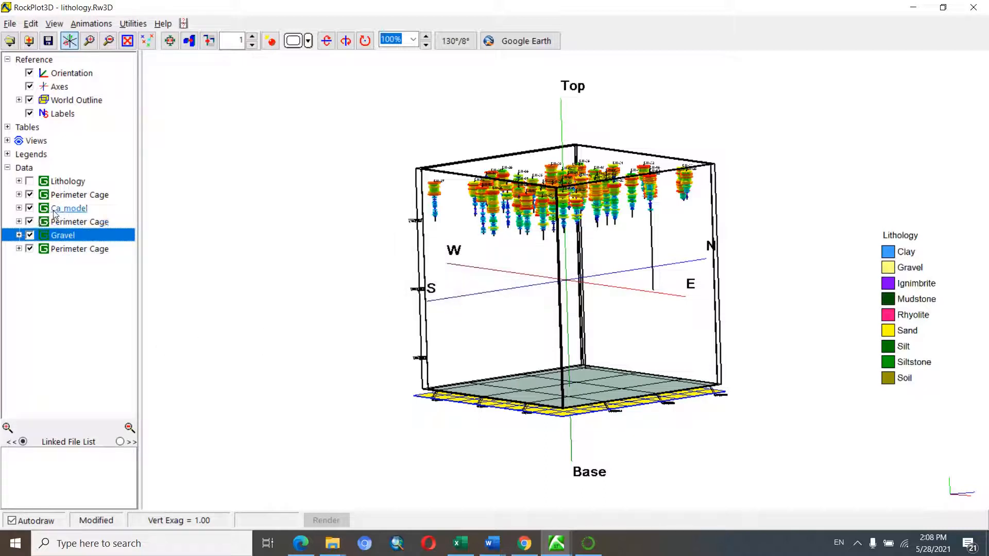
Delete the two duplicate Perimeter Cage groups above Gravel in the data tree, keeping only the last one
{"action": "right_click", "coordinate": [82, 199]}
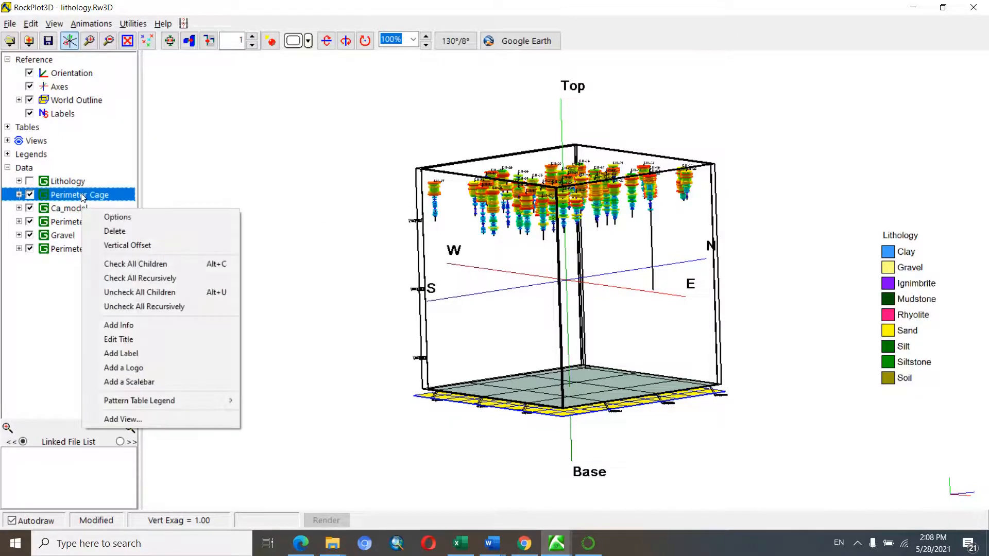
{"action": "left_click", "coordinate": [111, 230]}
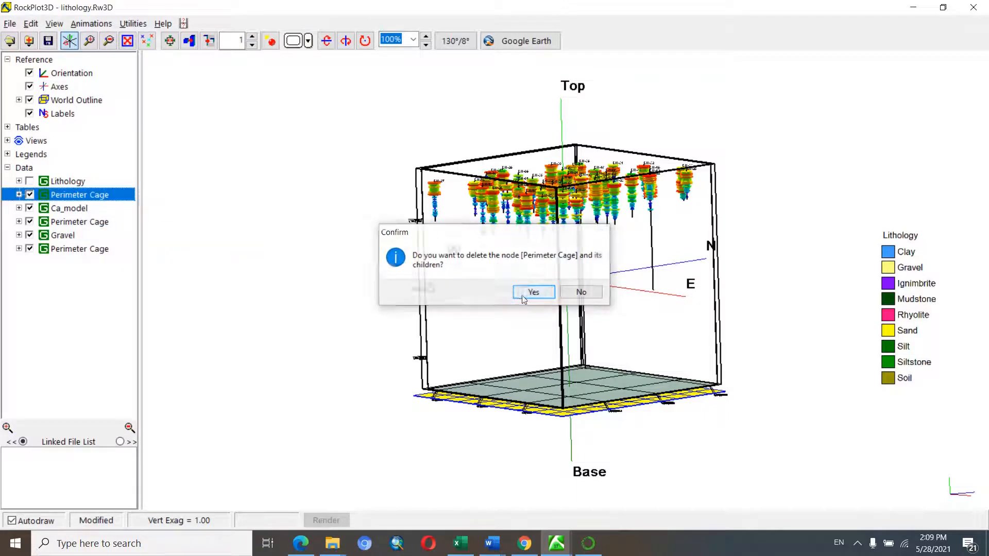
{"action": "left_click", "coordinate": [528, 293]}
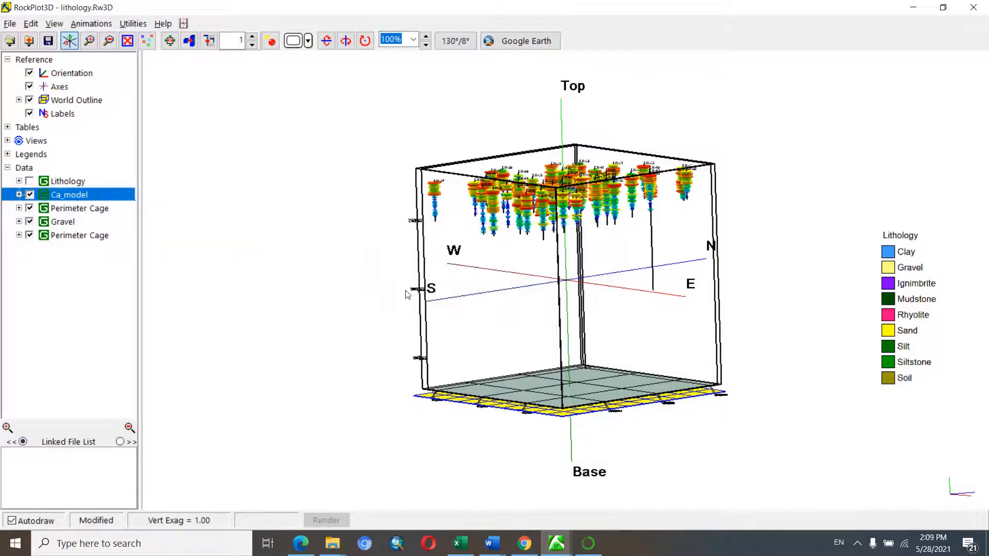
{"action": "right_click", "coordinate": [78, 210]}
{"action": "left_click", "coordinate": [117, 244]}
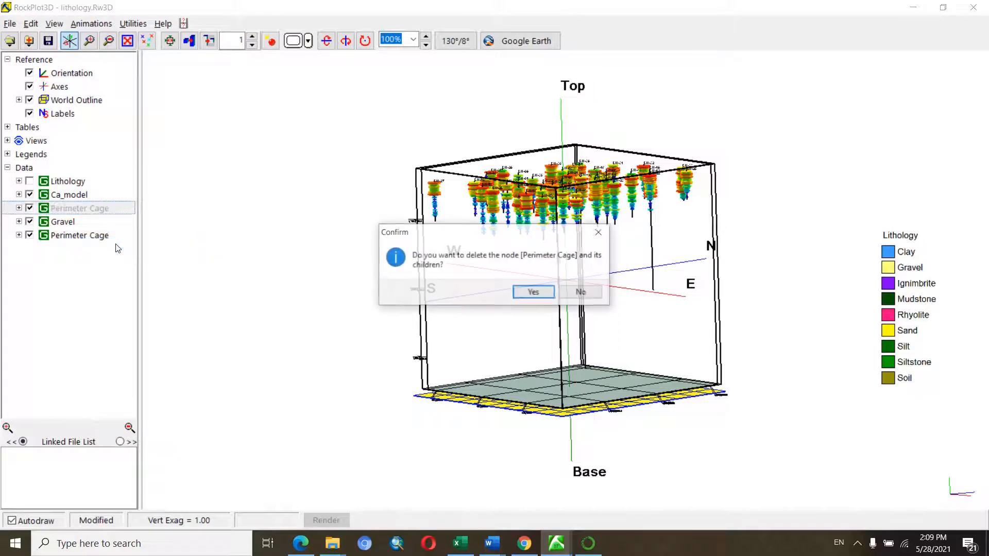
{"action": "left_click", "coordinate": [550, 292]}
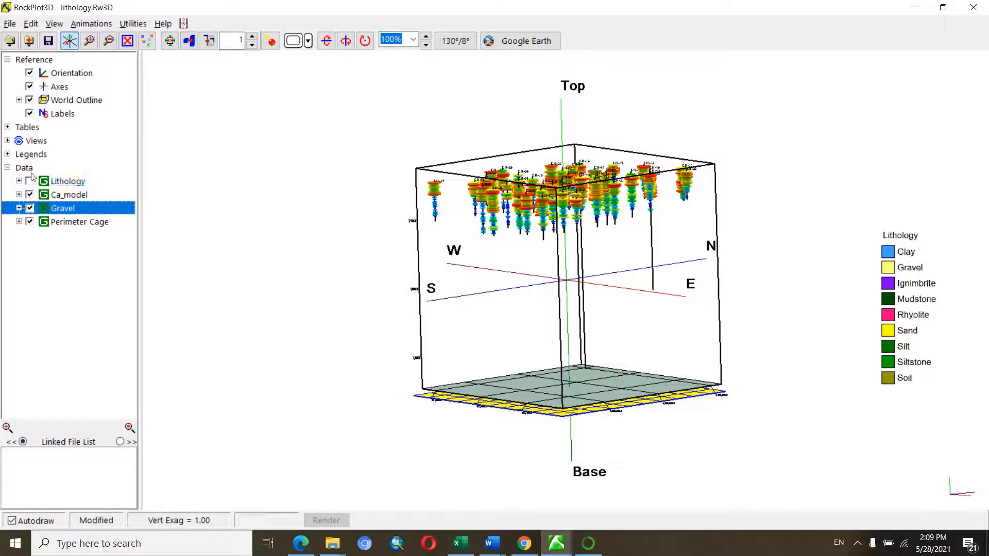
Hide the Gravel group and switch the Lithology and Ca_model groups on and off to compare their logs
{"action": "left_click", "coordinate": [29, 209]}
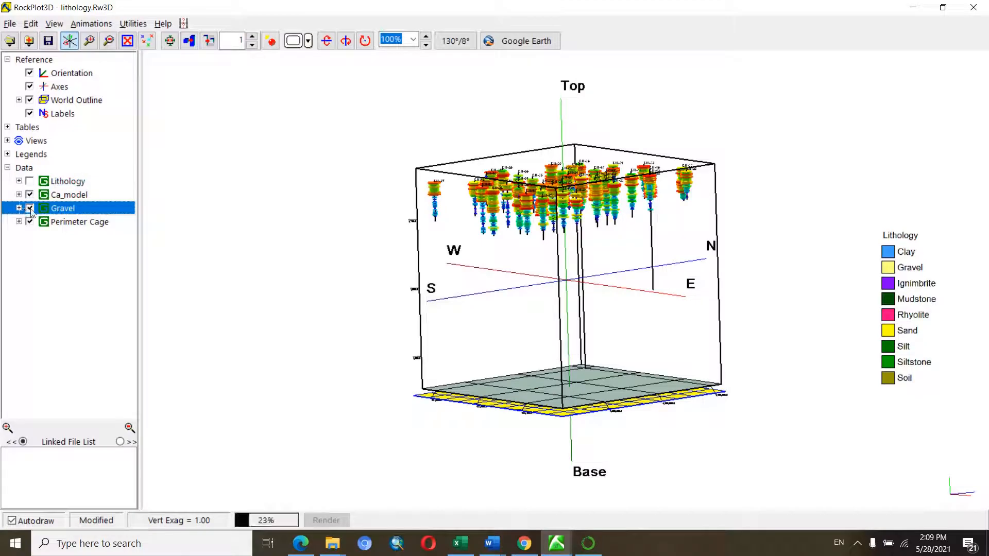
{"action": "left_click_drag", "start_coordinate": [507, 268], "coordinate": [570, 248]}
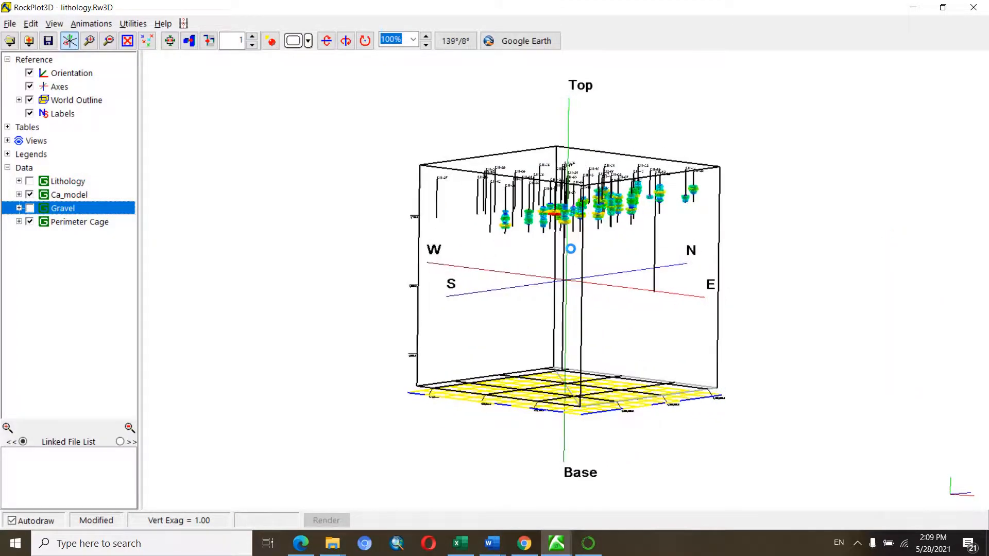
{"action": "left_click", "coordinate": [30, 181]}
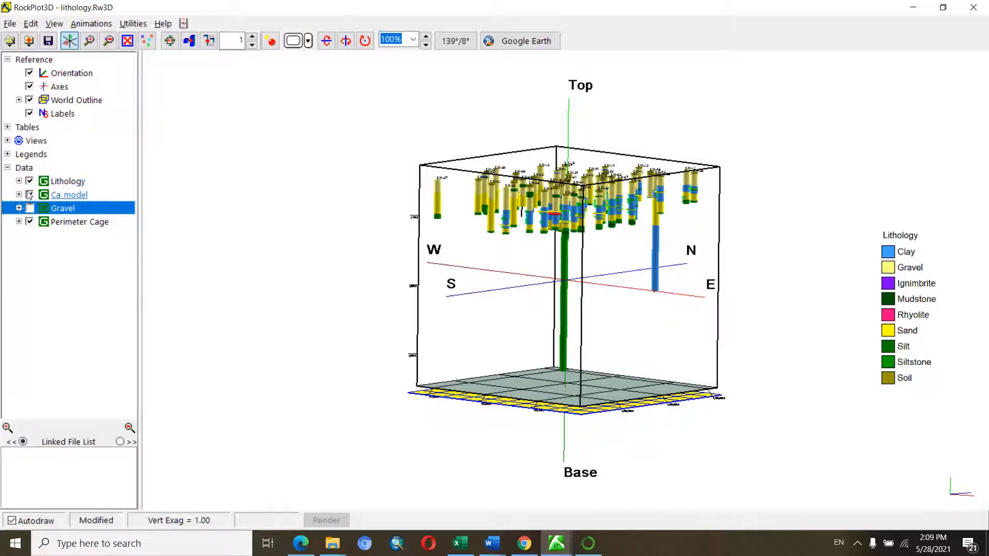
{"action": "left_click", "coordinate": [30, 181]}
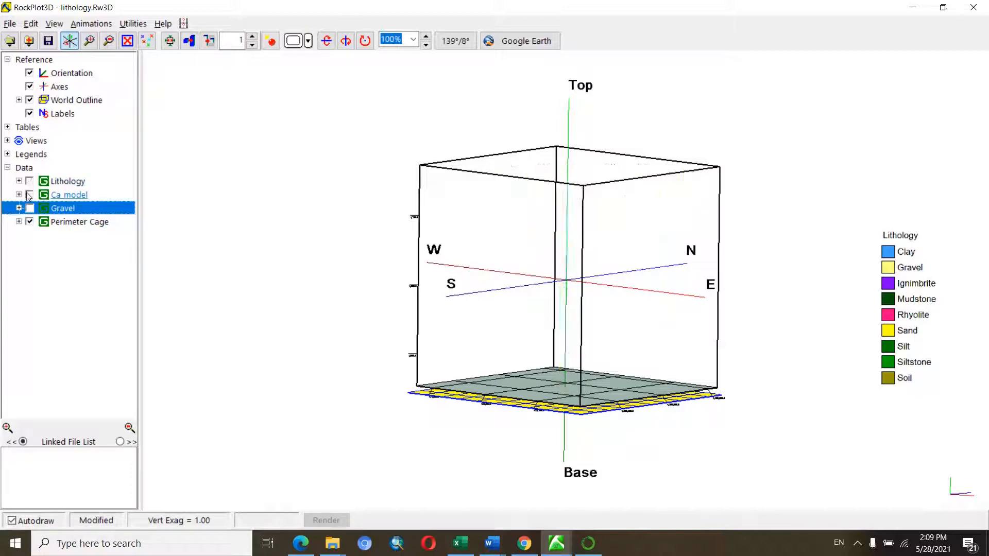
{"action": "left_click", "coordinate": [29, 195]}
Toggle the Gravel group's visibility repeatedly to compare the gravel logs with the Ca_model logs
{"action": "left_click", "coordinate": [29, 209]}
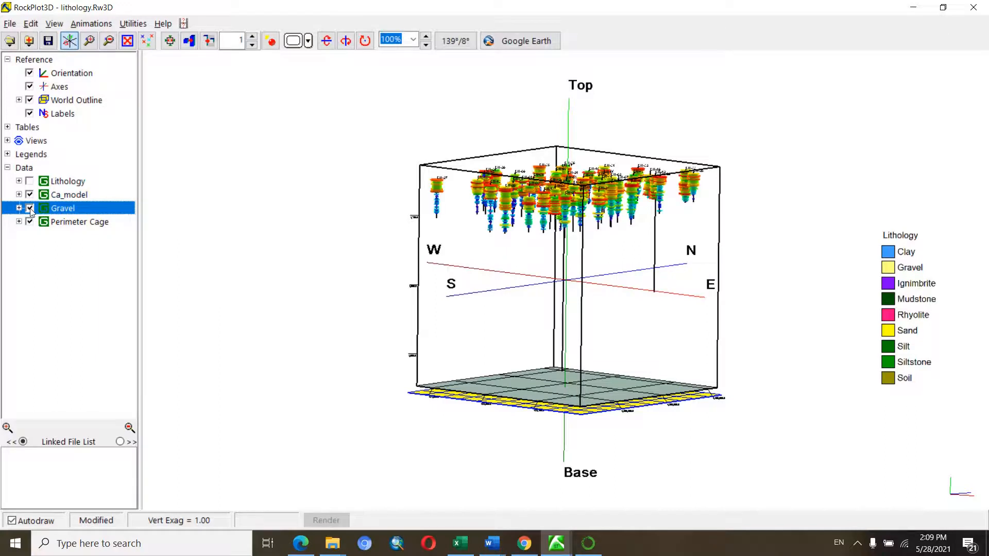
{"action": "left_click", "coordinate": [29, 208]}
{"action": "left_click", "coordinate": [29, 209]}
{"action": "left_click", "coordinate": [29, 209]}
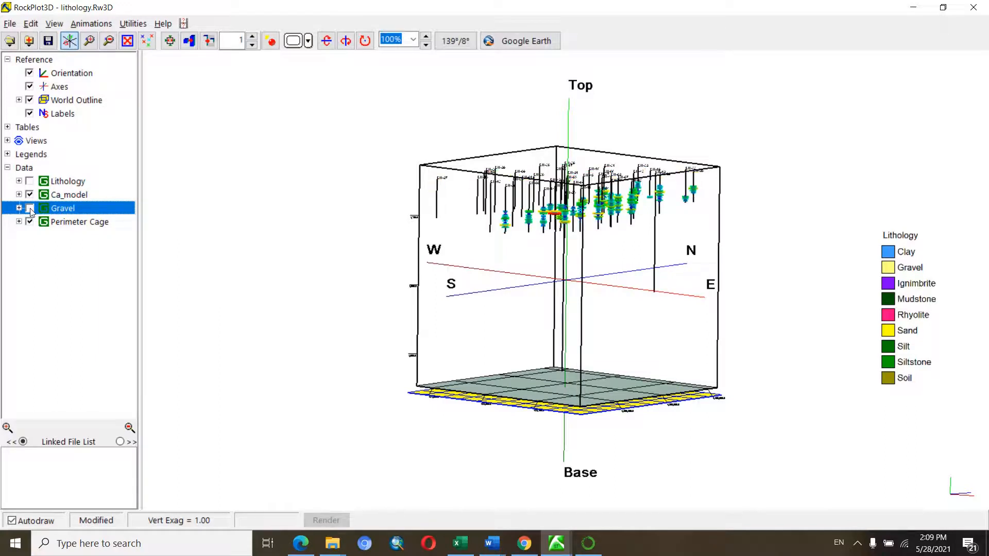
{"action": "left_click", "coordinate": [29, 208]}
{"action": "left_click", "coordinate": [29, 208]}
{"action": "left_click", "coordinate": [30, 209]}
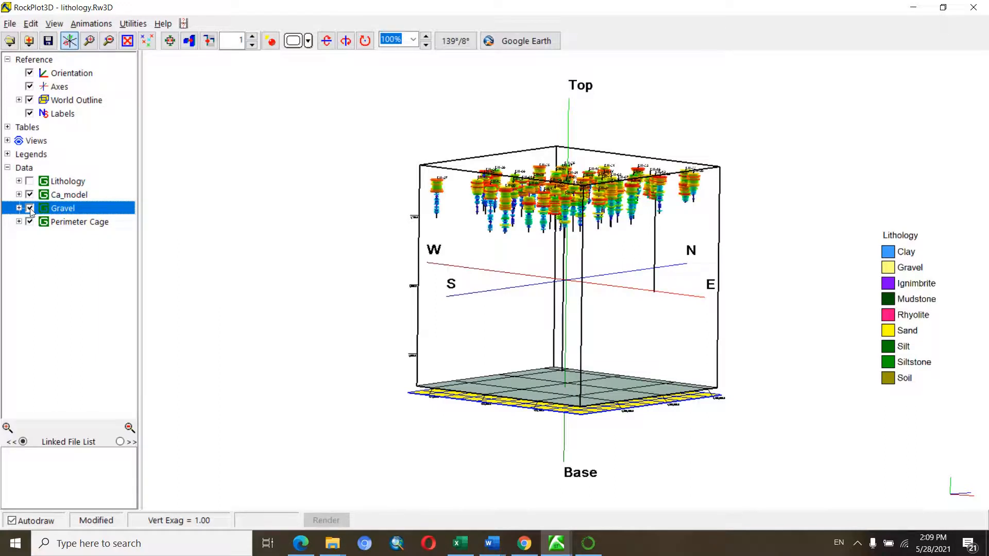
{"action": "left_click", "coordinate": [29, 208]}
{"action": "left_click", "coordinate": [29, 209]}
{"action": "left_click", "coordinate": [30, 209]}
{"action": "left_click", "coordinate": [30, 208]}
{"action": "left_click", "coordinate": [29, 208]}
{"action": "left_click", "coordinate": [29, 209]}
{"action": "left_click", "coordinate": [30, 208]}
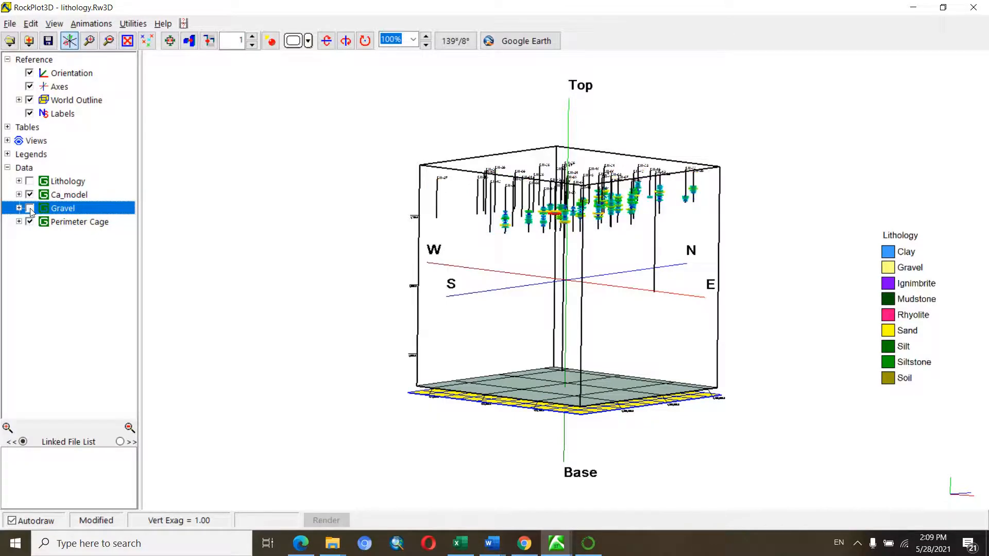
Examine the Ca_model logs from several directions, first alone and with the Gravel group shown
{"action": "left_click_drag", "start_coordinate": [535, 251], "coordinate": [499, 250]}
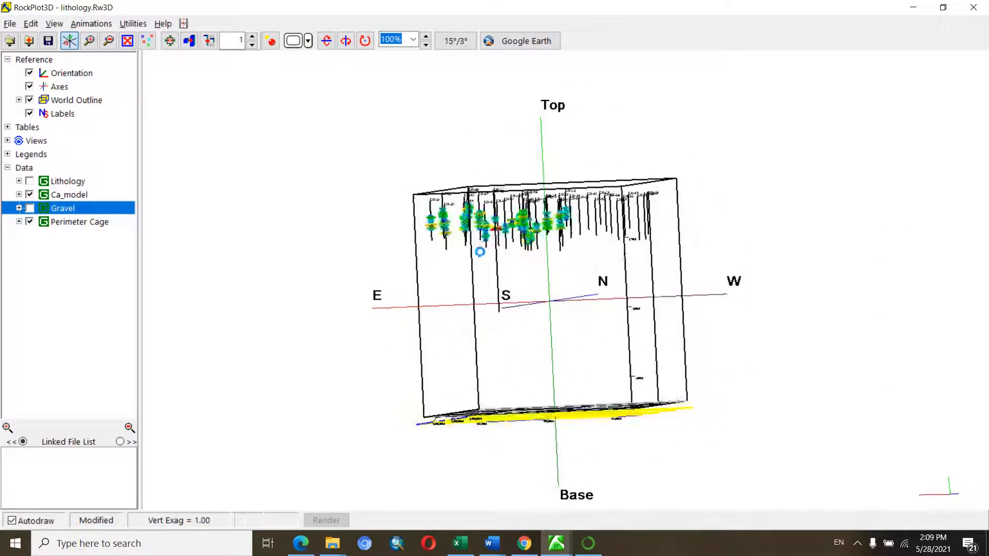
{"action": "left_click_drag", "start_coordinate": [633, 282], "coordinate": [518, 229]}
{"action": "left_click", "coordinate": [30, 208]}
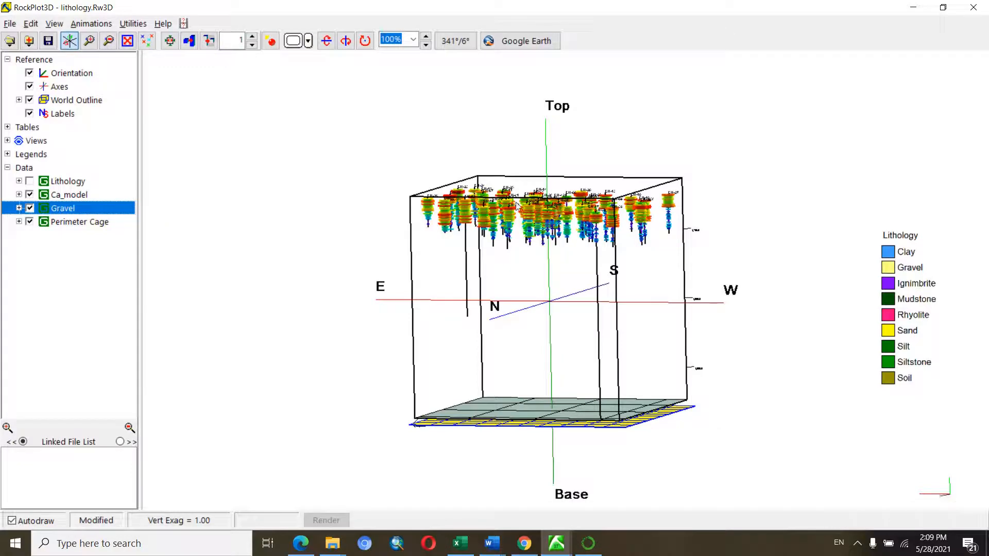
{"action": "left_click_drag", "start_coordinate": [545, 233], "coordinate": [516, 240]}
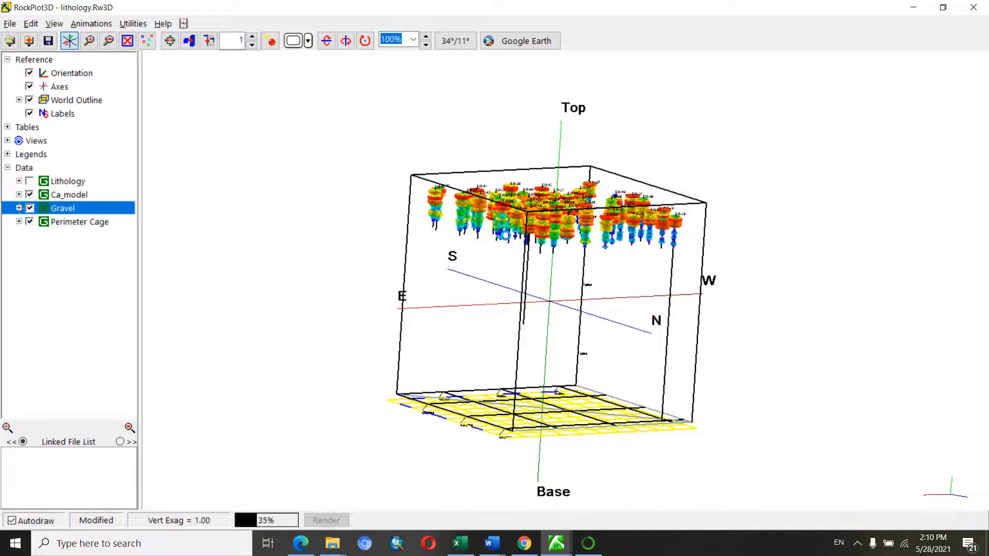
Show the Lithology group together with Ca_model and Gravel, and inspect the combined logs from several sides
{"action": "left_click", "coordinate": [29, 208]}
{"action": "left_click", "coordinate": [29, 181]}
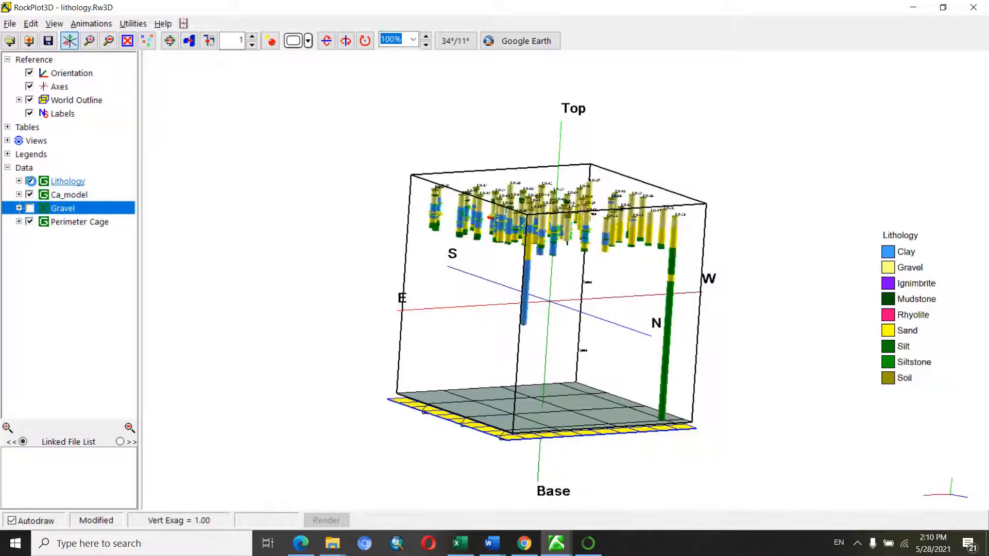
{"action": "left_click", "coordinate": [29, 208]}
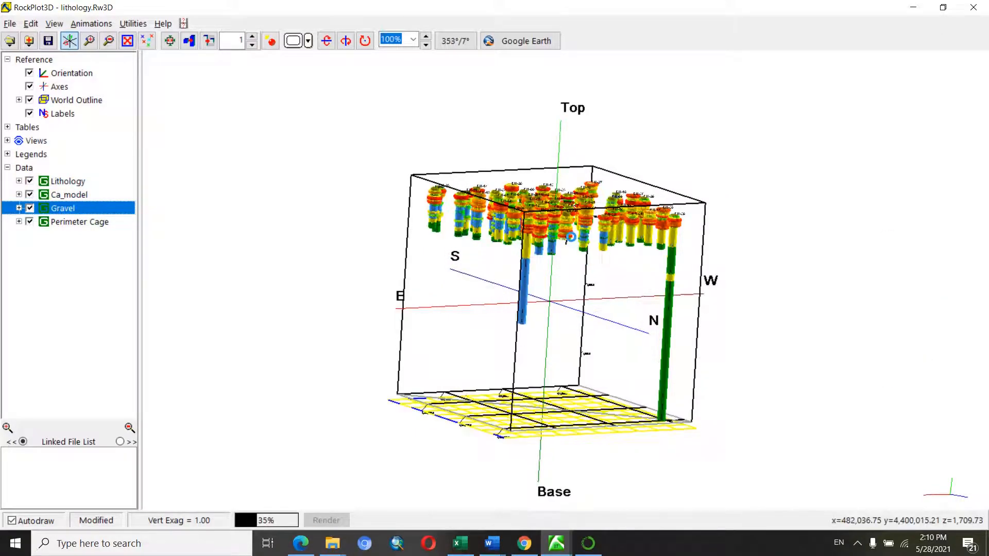
{"action": "left_click_drag", "start_coordinate": [571, 237], "coordinate": [527, 238]}
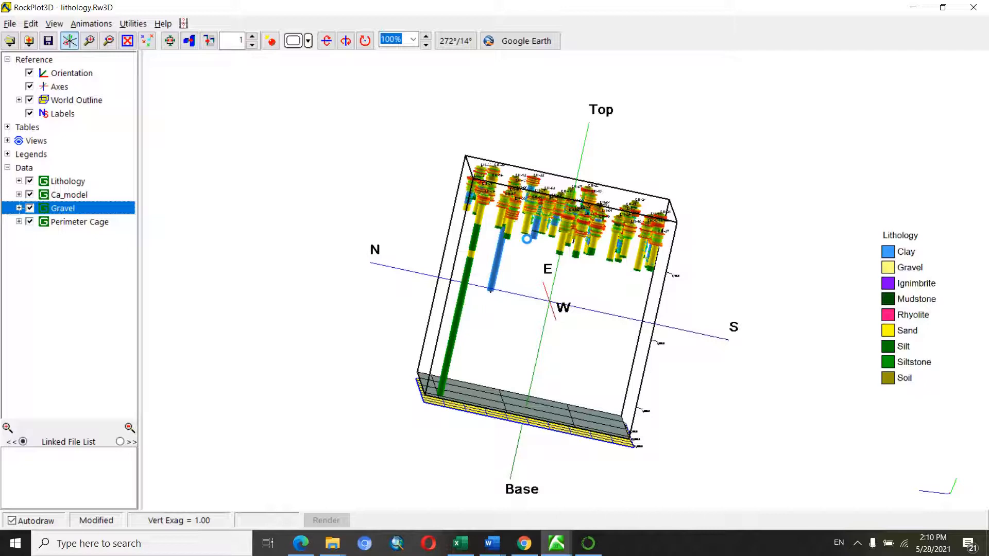
{"action": "left_click_drag", "start_coordinate": [527, 239], "coordinate": [578, 217]}
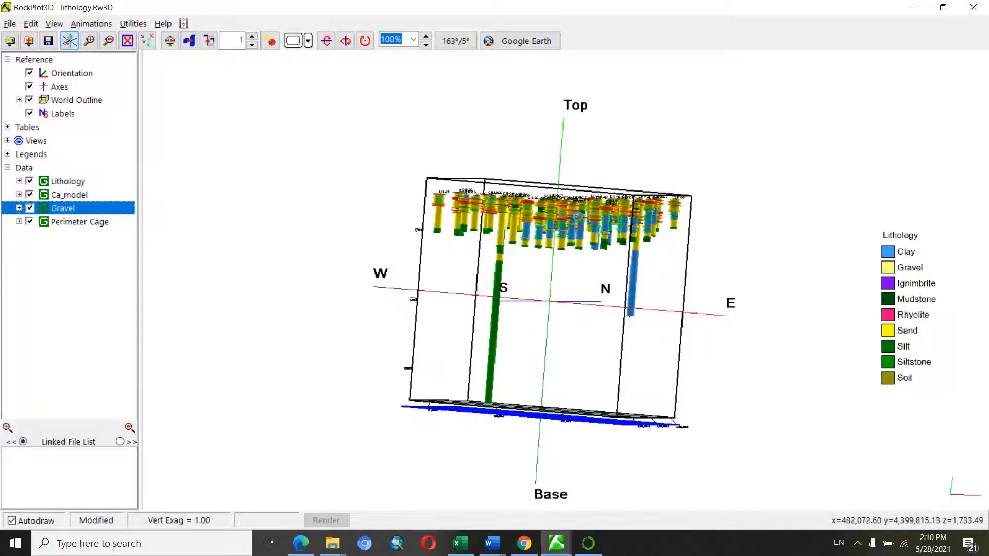